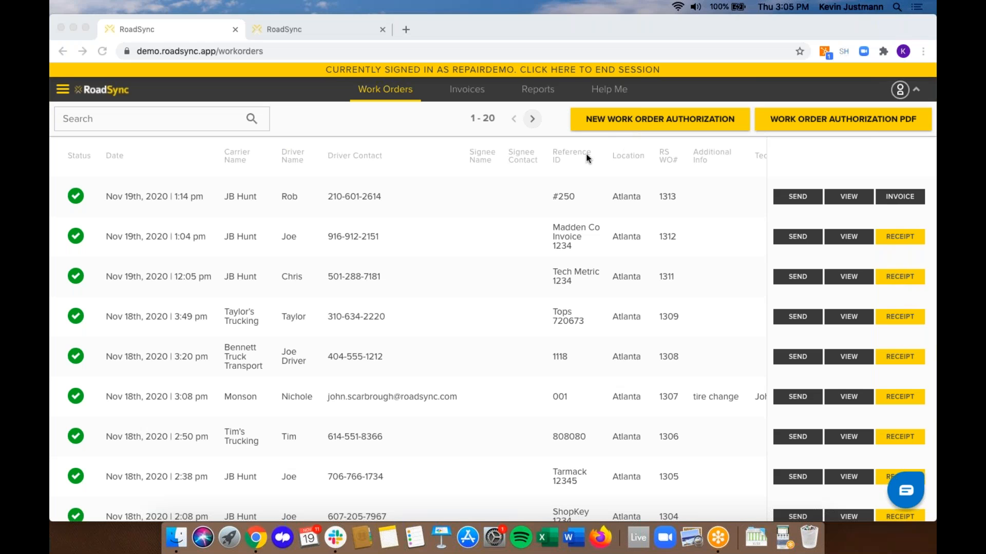
# - Start a blank New Work Order Authorization form from the work orders list
pyautogui.click(603, 128)
pyautogui.click(604, 129)
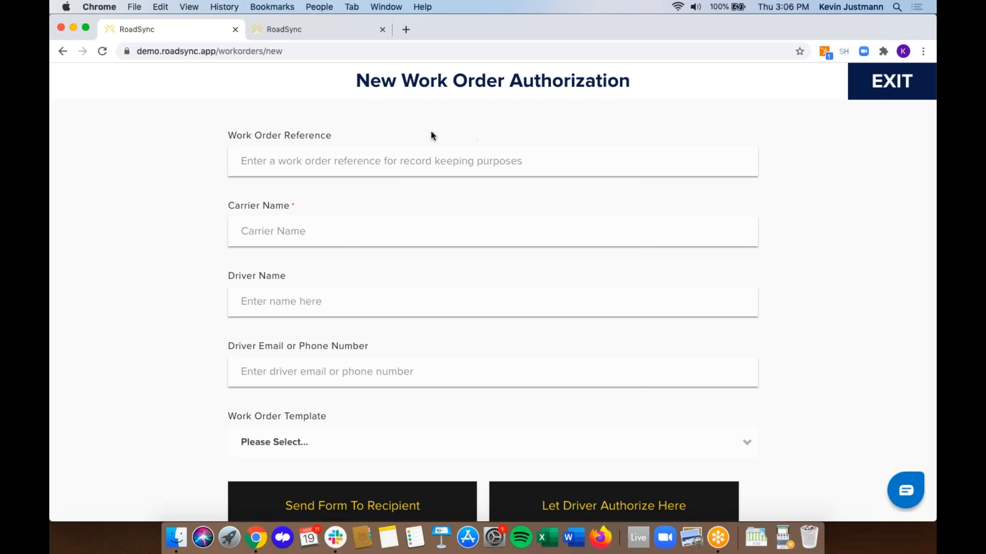
# - Enter work order reference 78203486, the carrier's company name and the driver's name
pyautogui.click(405, 158)
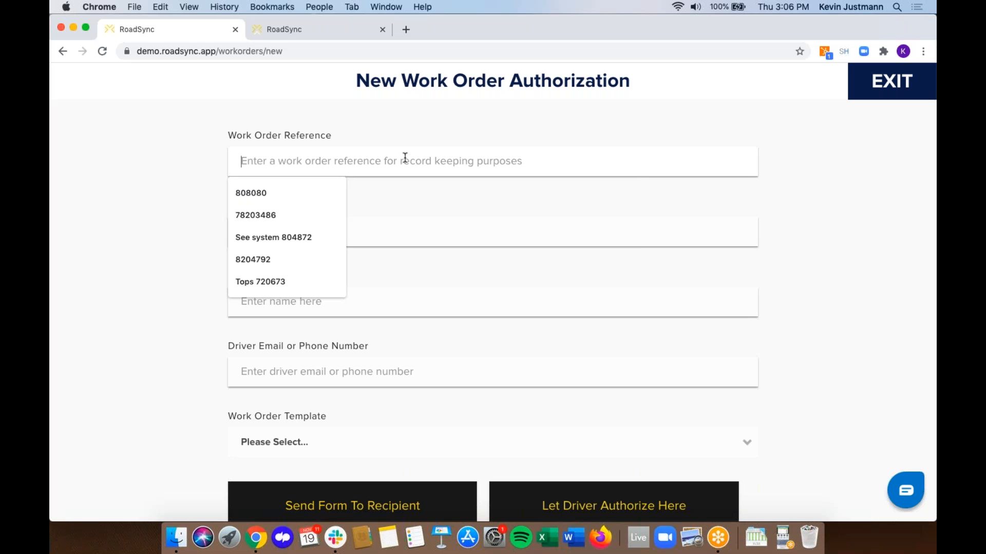
pyautogui.click(290, 215)
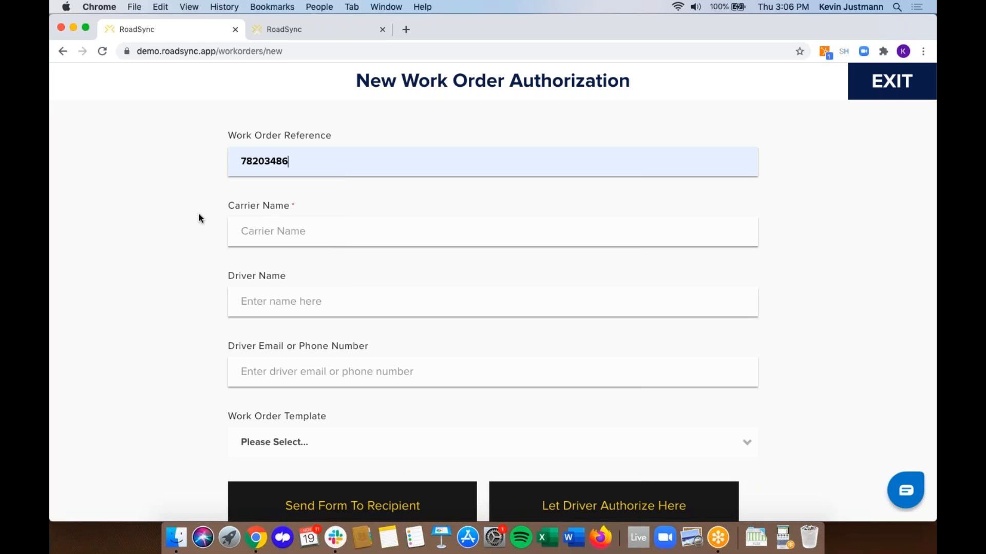
pyautogui.click(316, 231)
pyautogui.write('Kevin')
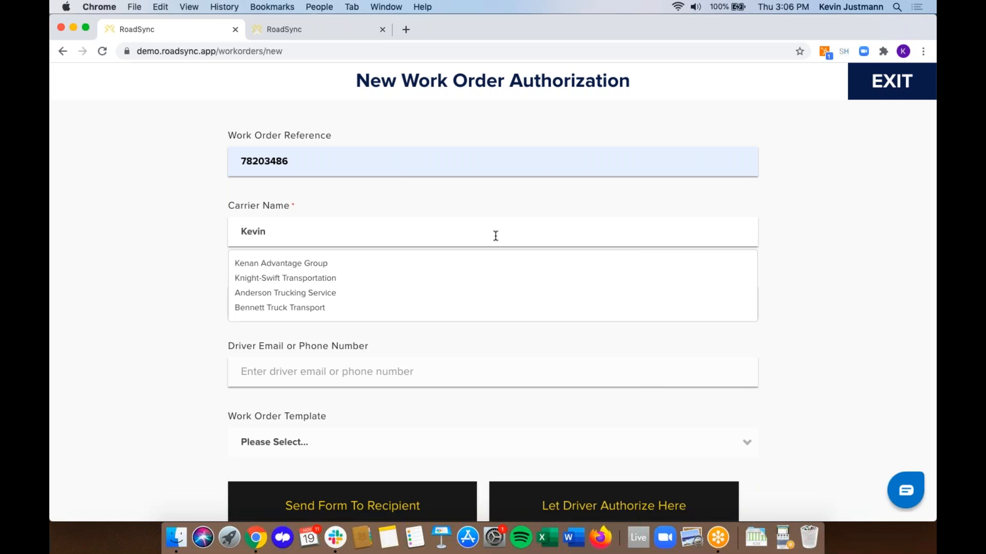
pyautogui.write("'s ")
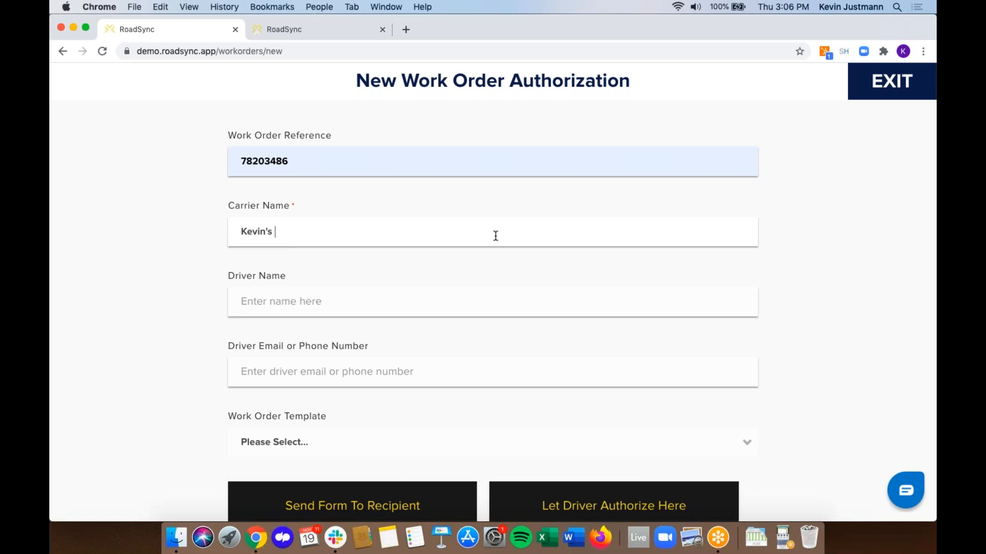
pyautogui.write('Trucking')
pyautogui.click(363, 302)
pyautogui.write('Kevin')
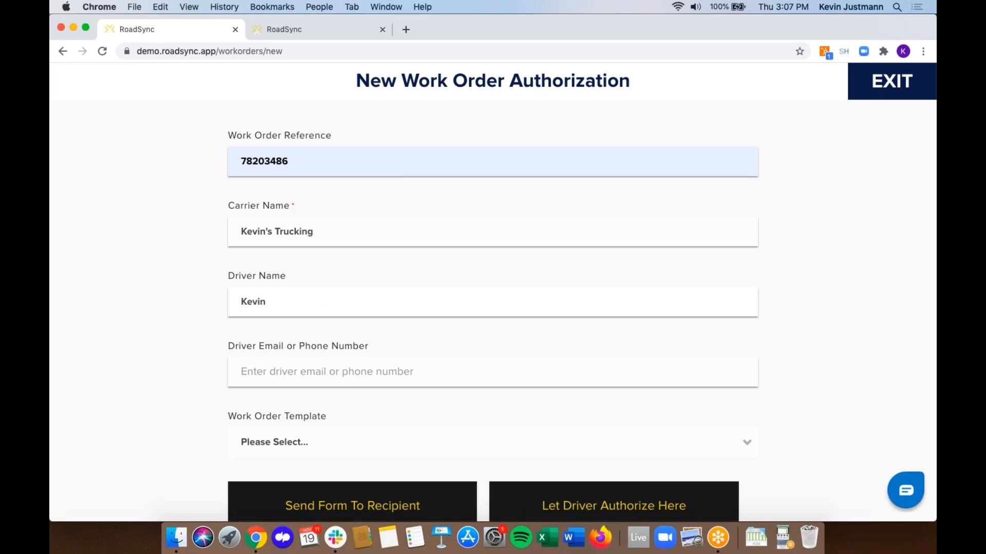
pyautogui.click(272, 379)
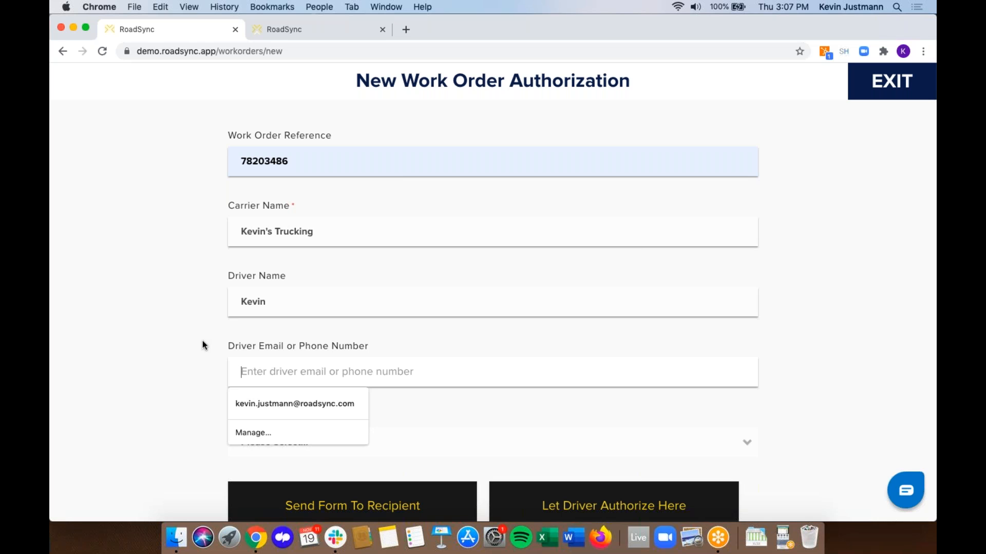
# - Add the driver's saved e-mail, apply the Non-contract customer Work Order template, and choose Let Driver Authorize Here
pyautogui.click(270, 408)
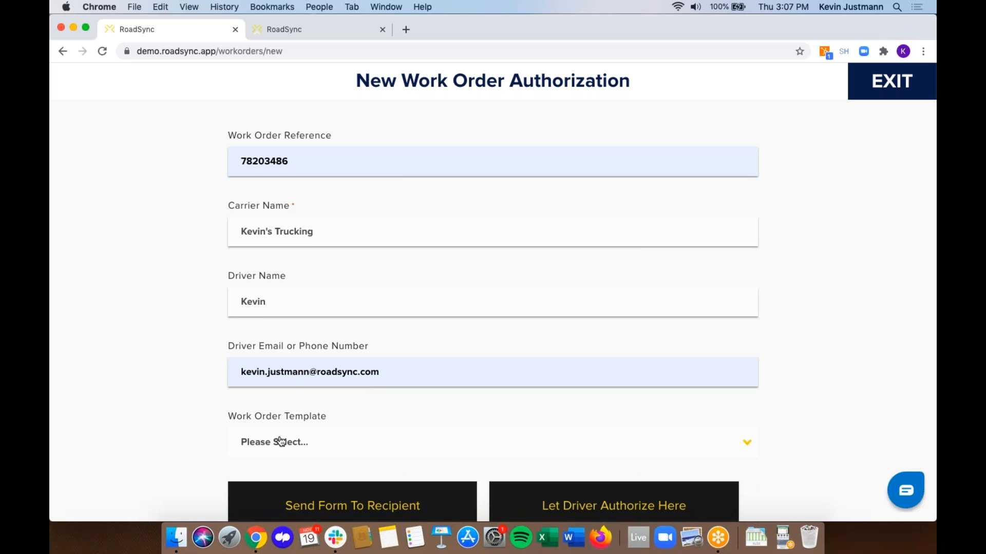
pyautogui.scroll(-1, 165, 361)
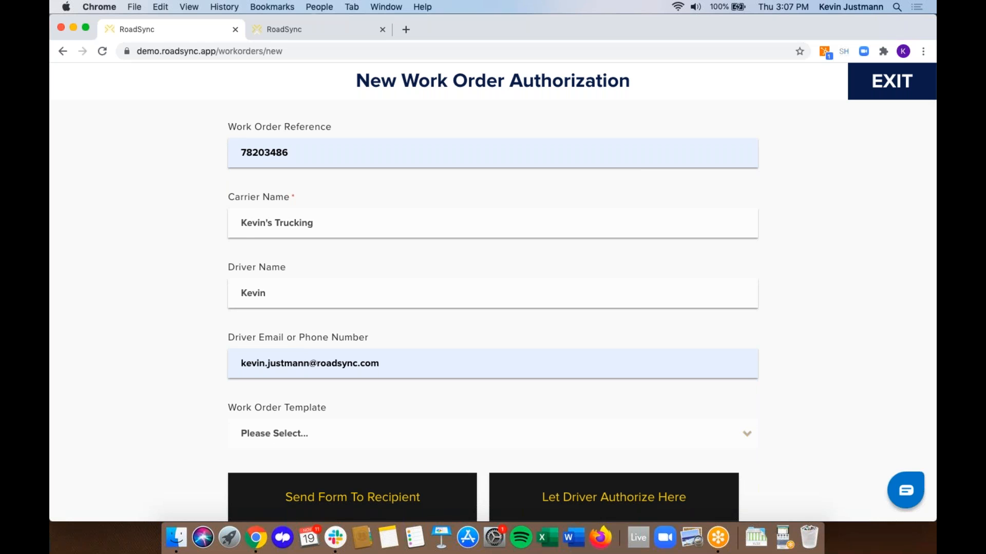
pyautogui.click(307, 437)
pyautogui.scroll(-1, 174, 351)
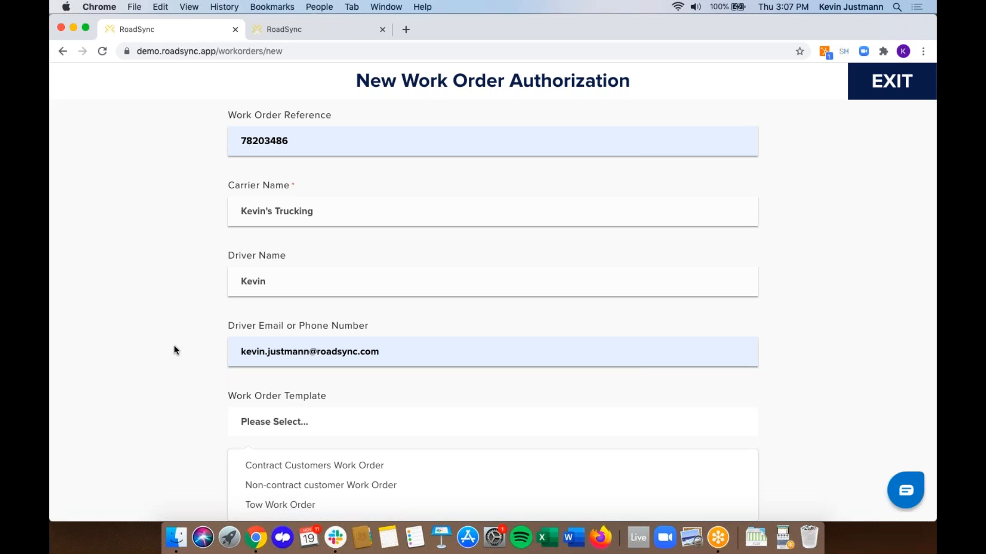
pyautogui.click(297, 485)
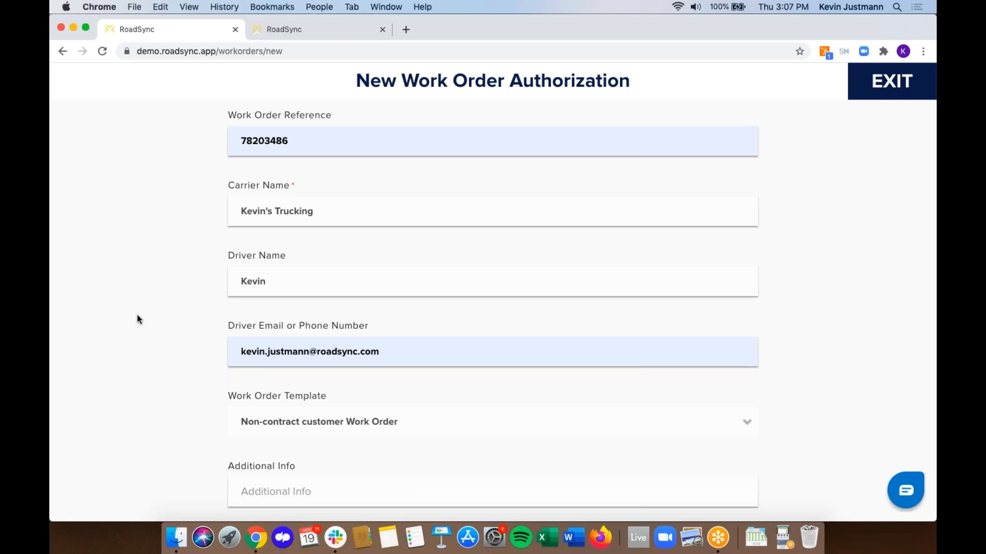
pyautogui.scroll(-3, 137, 316)
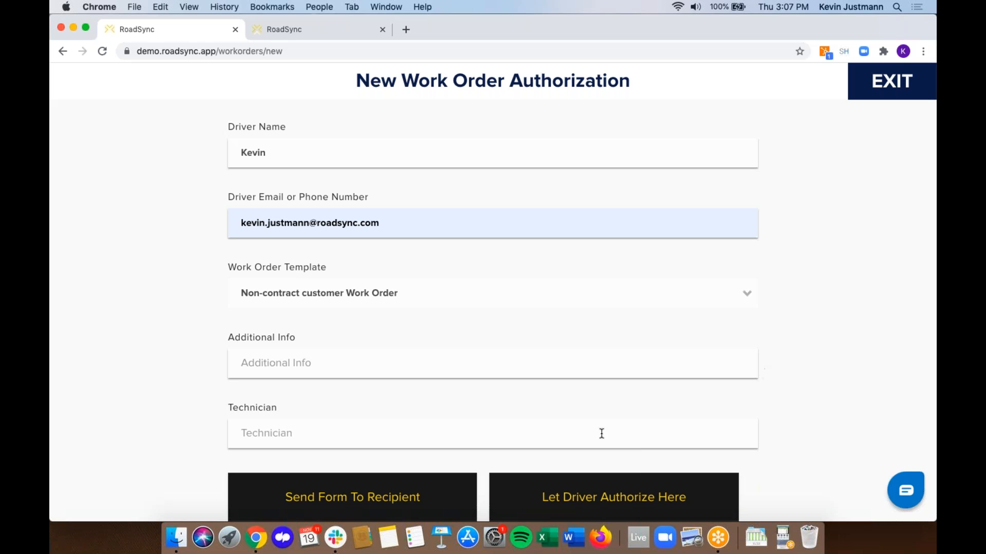
pyautogui.click(583, 512)
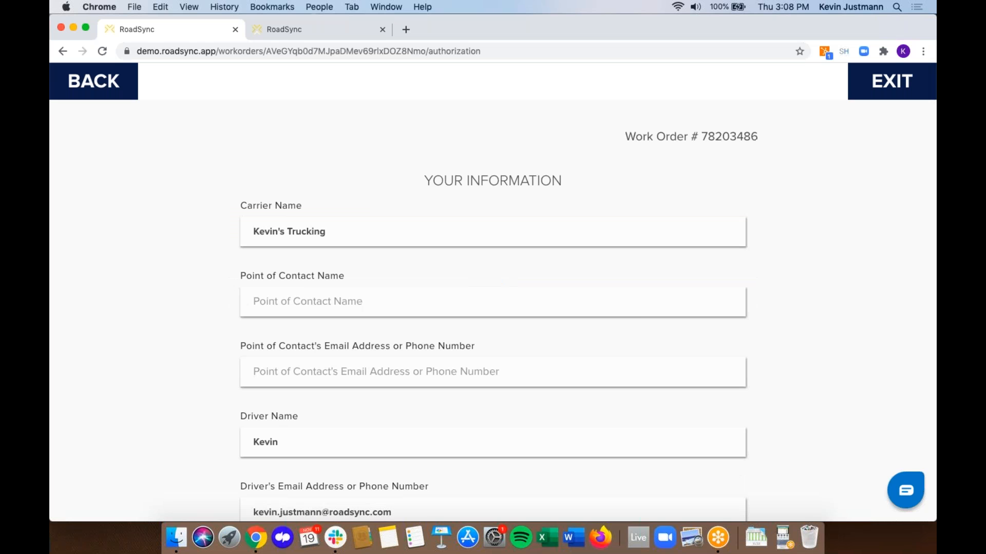
# - Draw the driver's signature below the authorization terms and submit it for work order 78203486
pyautogui.scroll(-5, 418, 214)
pyautogui.scroll(-10, 228, 138)
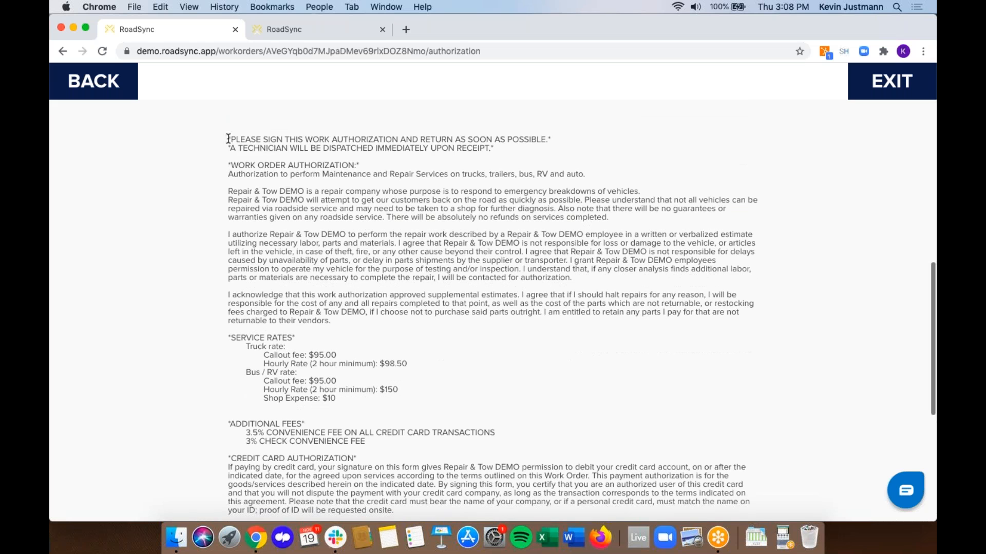
pyautogui.moveTo(227, 137); pyautogui.dragTo(336, 355)
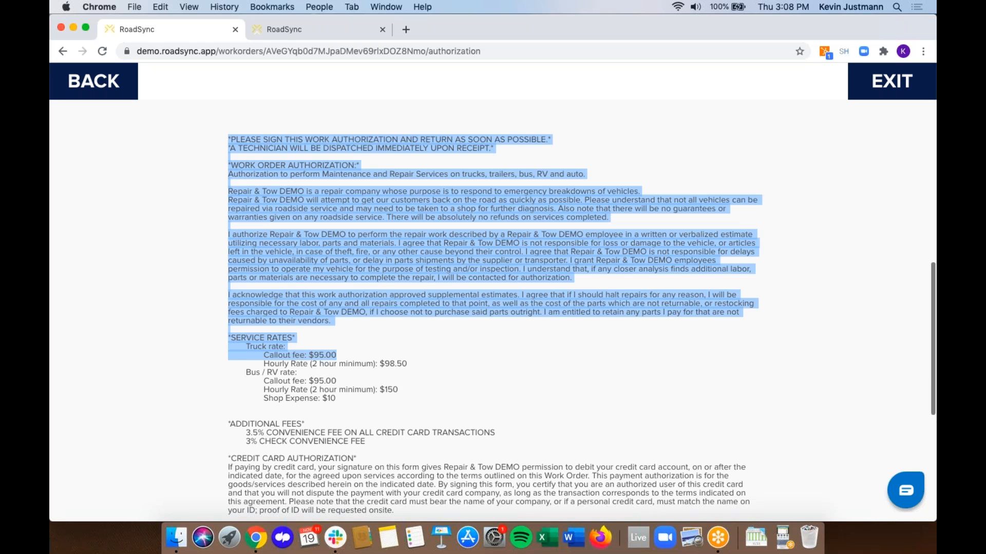
pyautogui.click(331, 364)
pyautogui.scroll(-5, 261, 368)
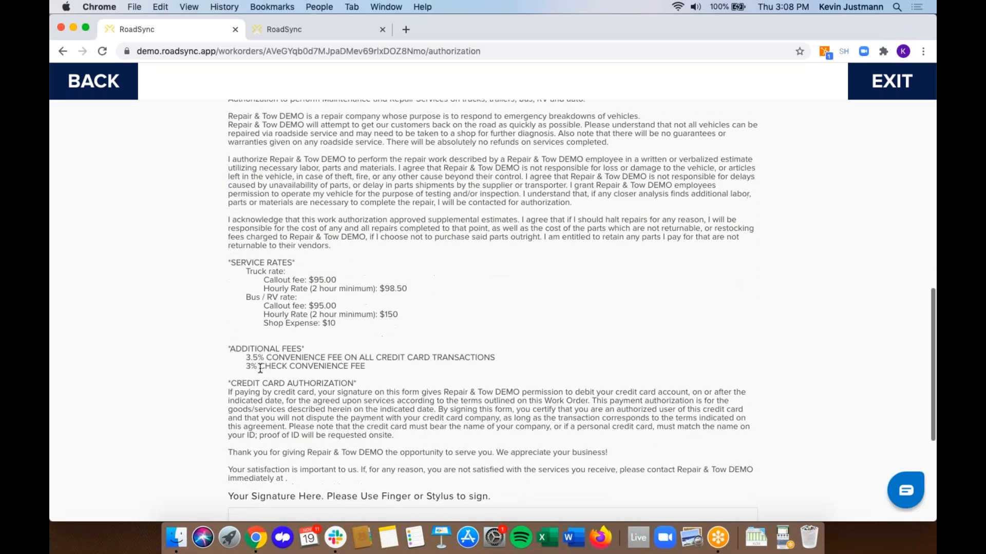
pyautogui.scroll(-4, 261, 368)
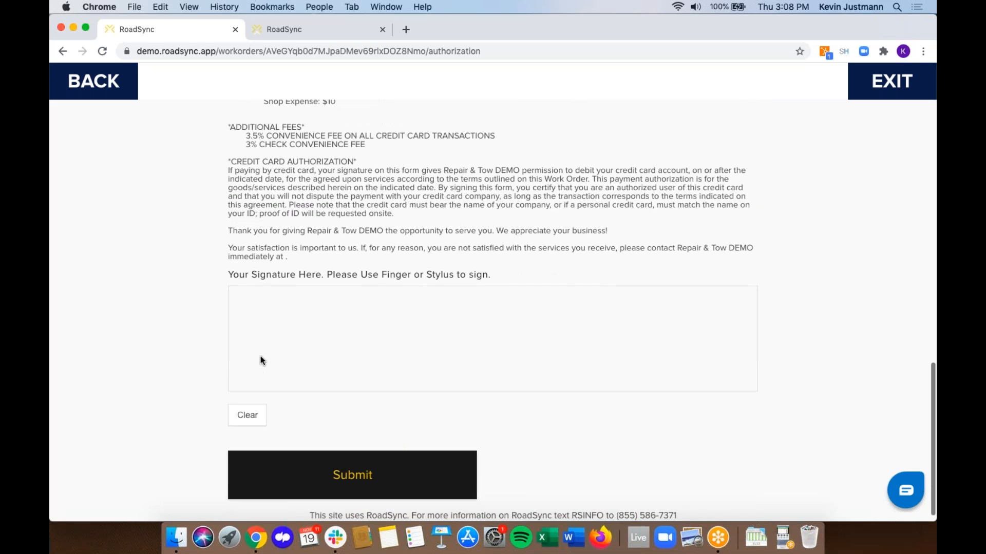
pyautogui.scroll(-1, 297, 211)
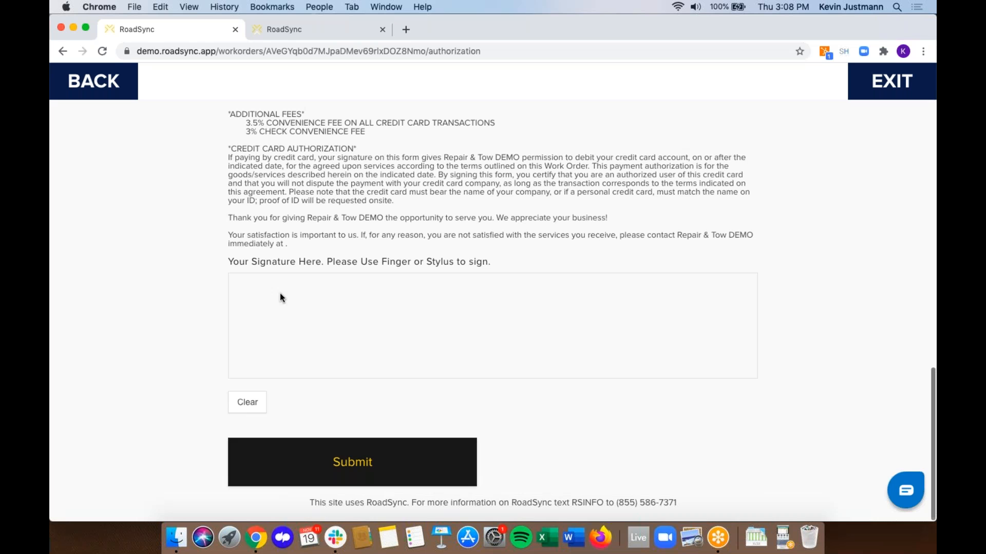
pyautogui.moveTo(278, 301); pyautogui.dragTo(297, 323)
pyautogui.moveTo(369, 319)
pyautogui.mouseDown()
pyautogui.moveTo(451, 353)
pyautogui.moveTo(574, 319)
pyautogui.mouseUp()
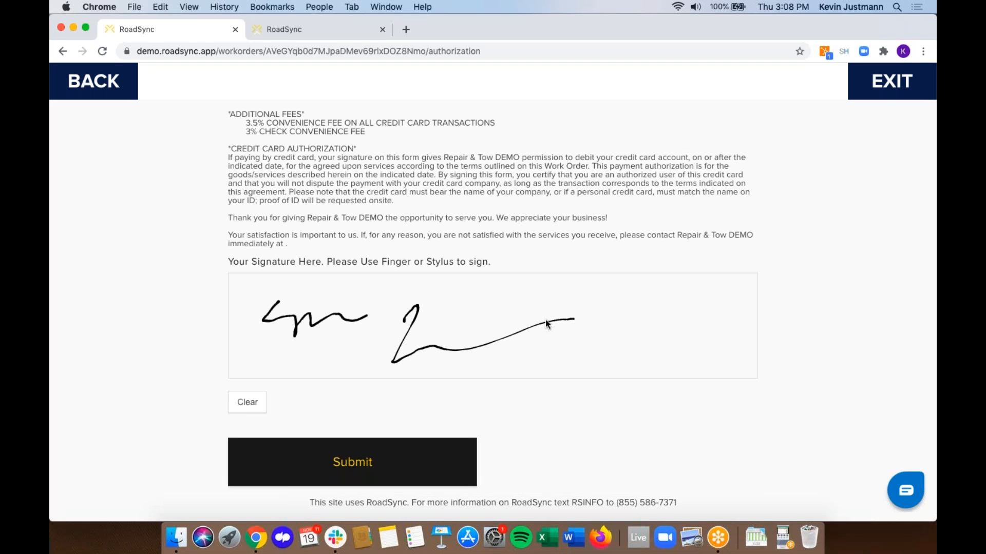
pyautogui.click(318, 461)
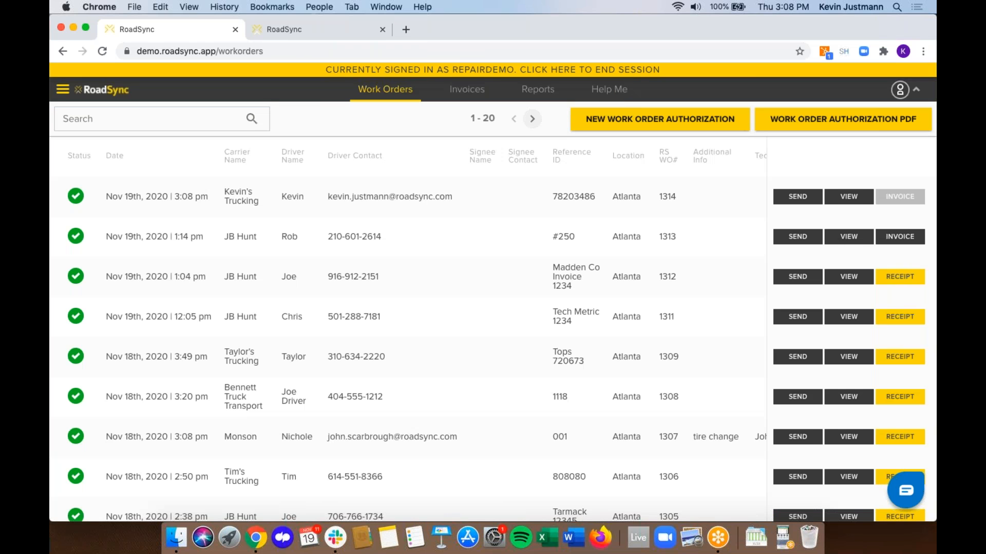
# - Create an invoice for the newly signed work order and save its carrier and payer details
pyautogui.moveTo(79, 193)
pyautogui.click(908, 200)
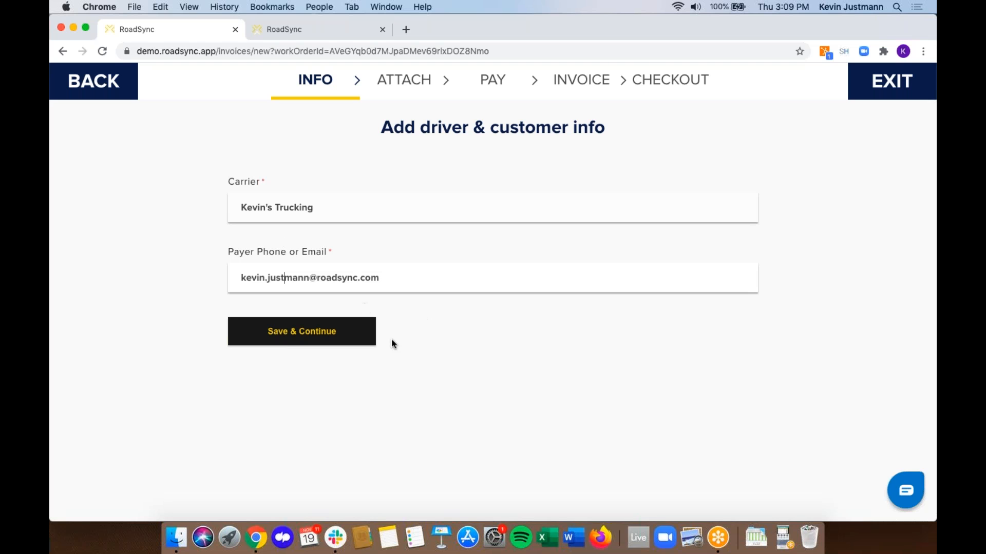
pyautogui.click(315, 332)
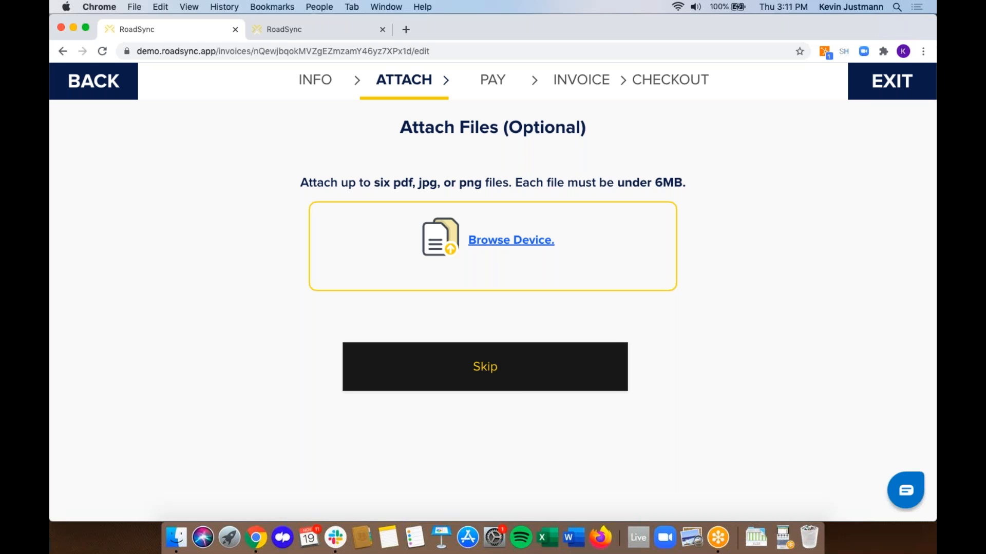
# - Skip the Attach Files step without adding any files
pyautogui.click(495, 371)
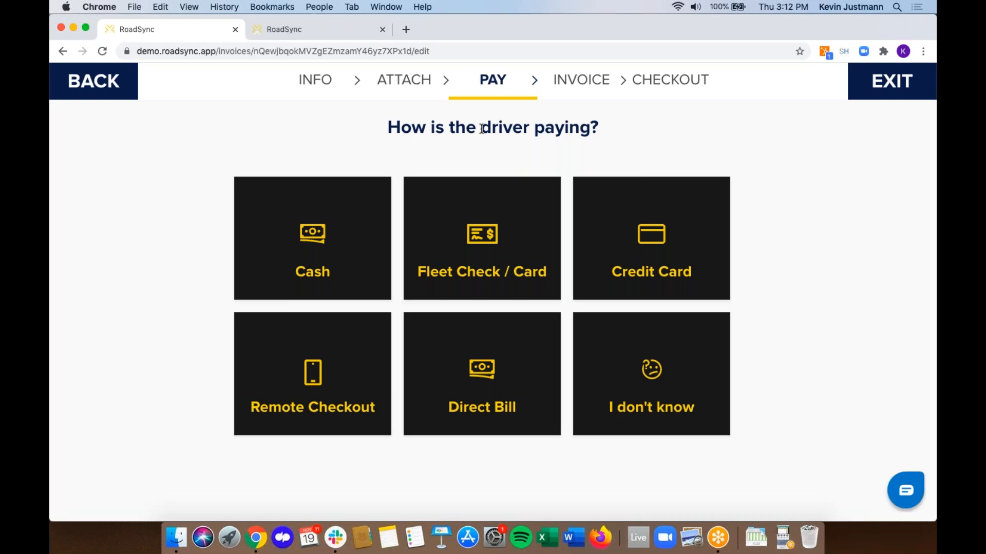
# - Choose Fleet Check / Card as the driver's payment method
pyautogui.click(476, 226)
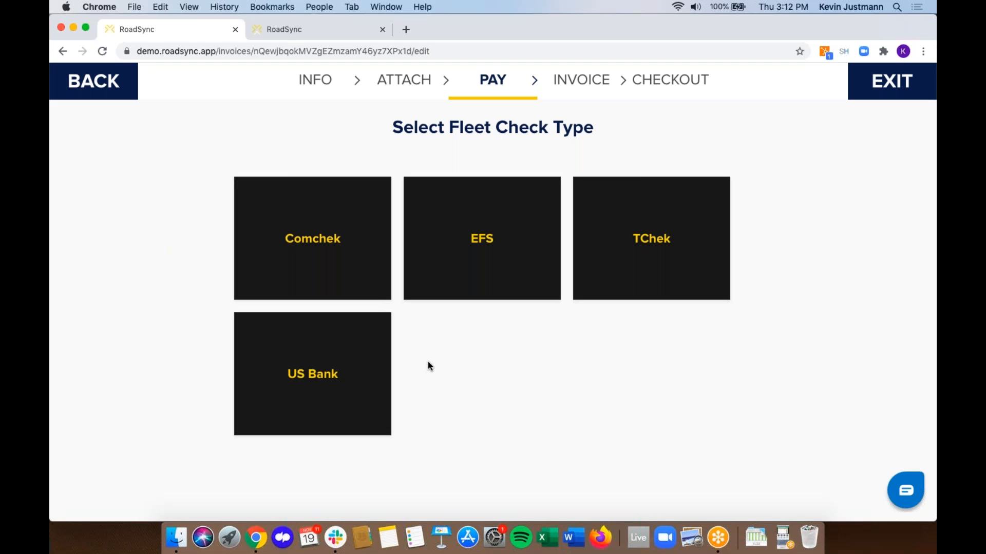
pyautogui.click(489, 247)
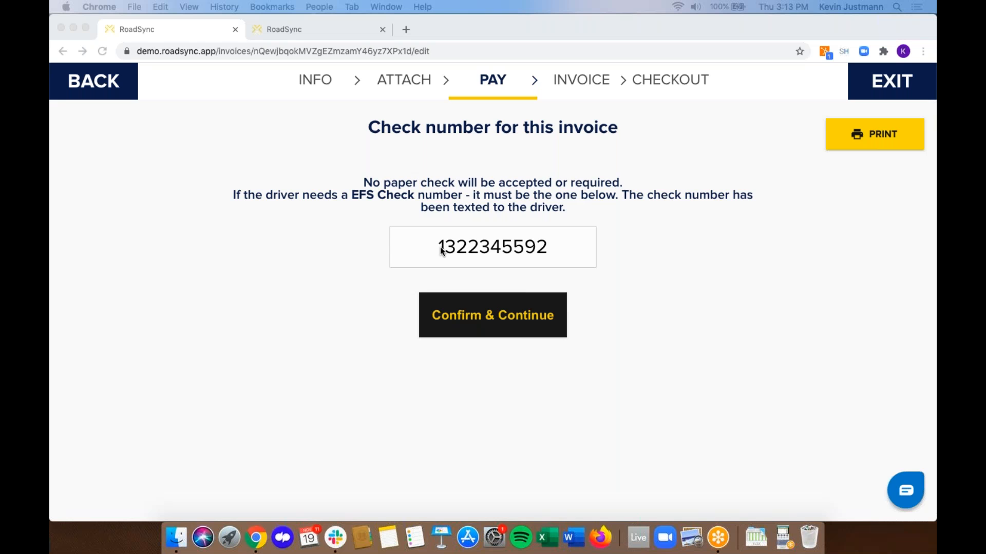
pyautogui.click(493, 320)
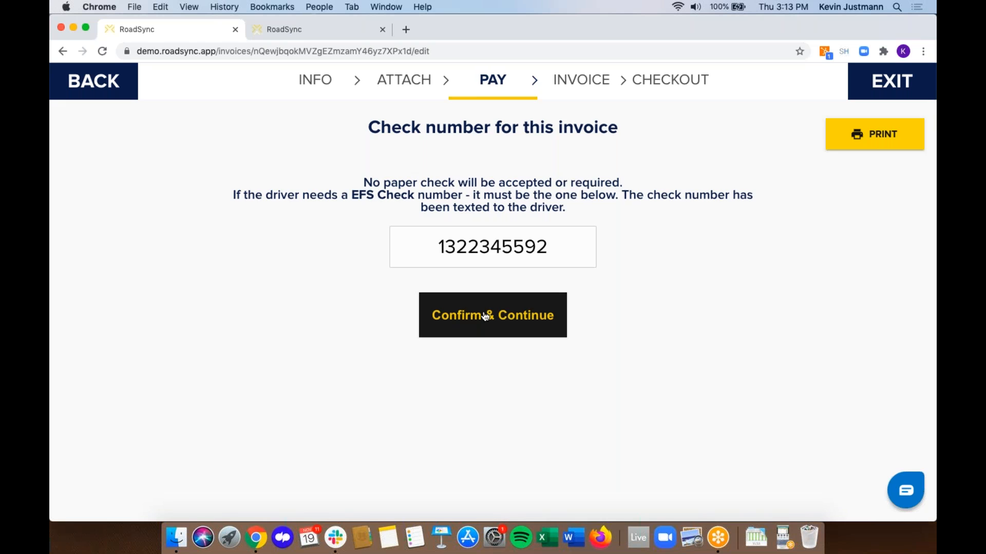
# - Confirm the EFS check number and continue to the Invoice step's product catalog
pyautogui.click(486, 317)
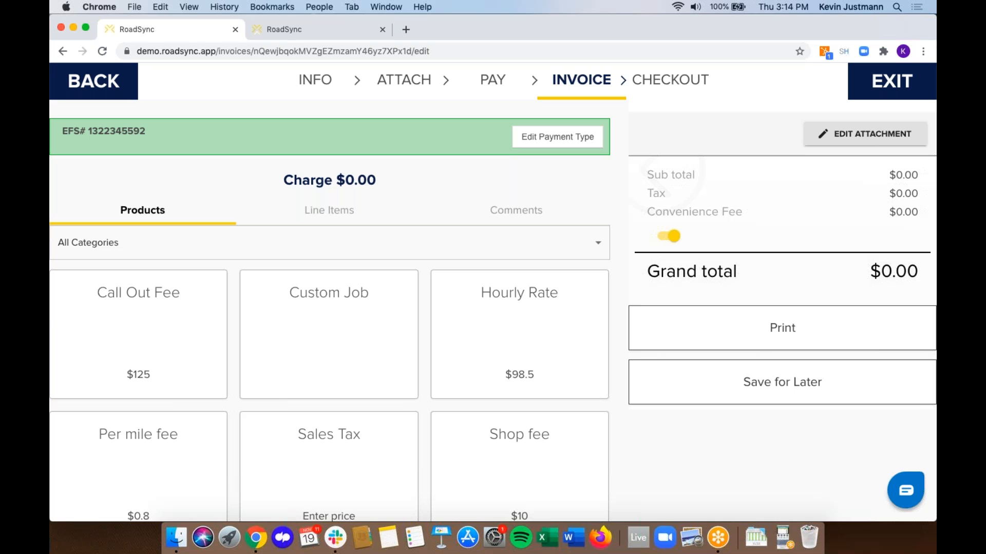
pyautogui.scroll(-3, 184, 247)
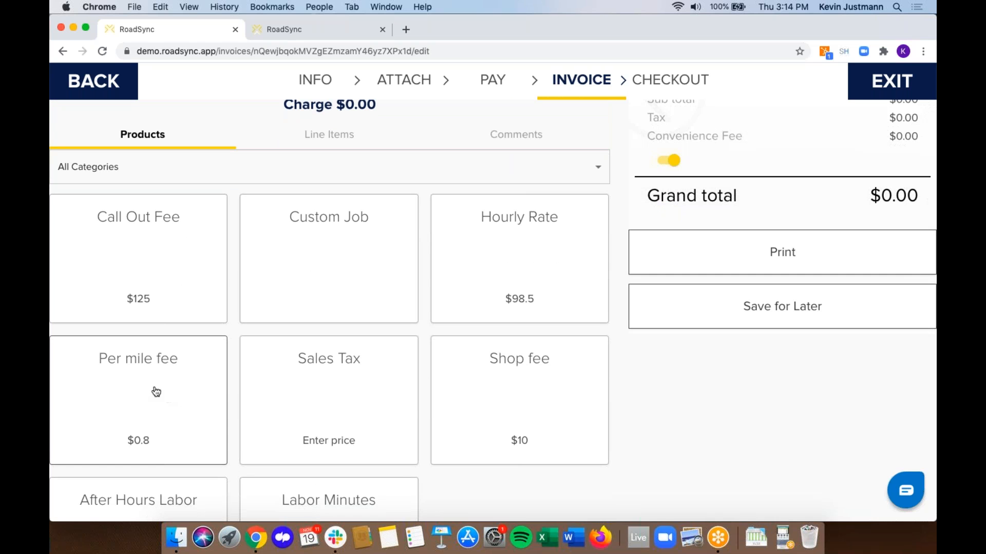
pyautogui.scroll(-4, 549, 319)
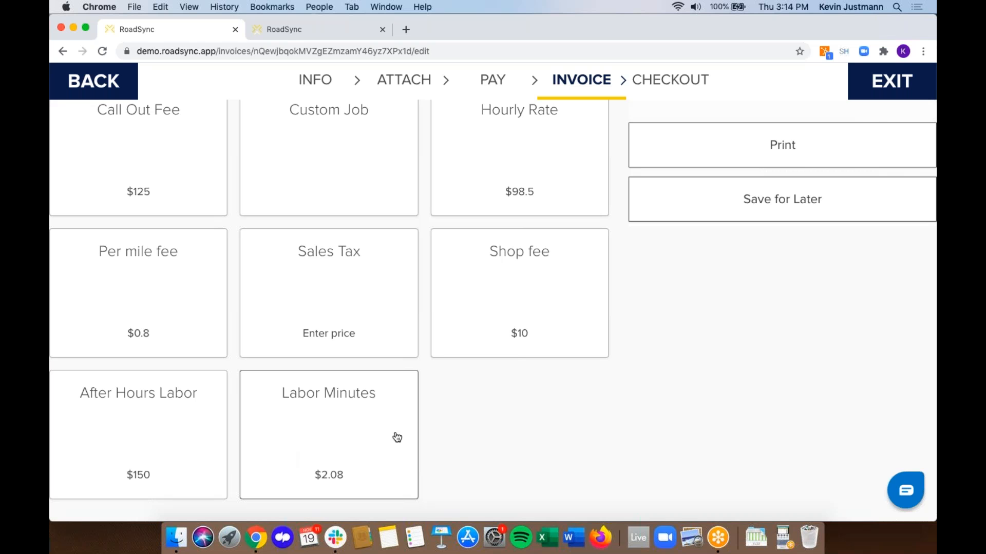
# - Add Call Out Fee, Hourly Rate at quantity 3 and Per mile fee 7, then deselect Hourly Rate
pyautogui.click(161, 159)
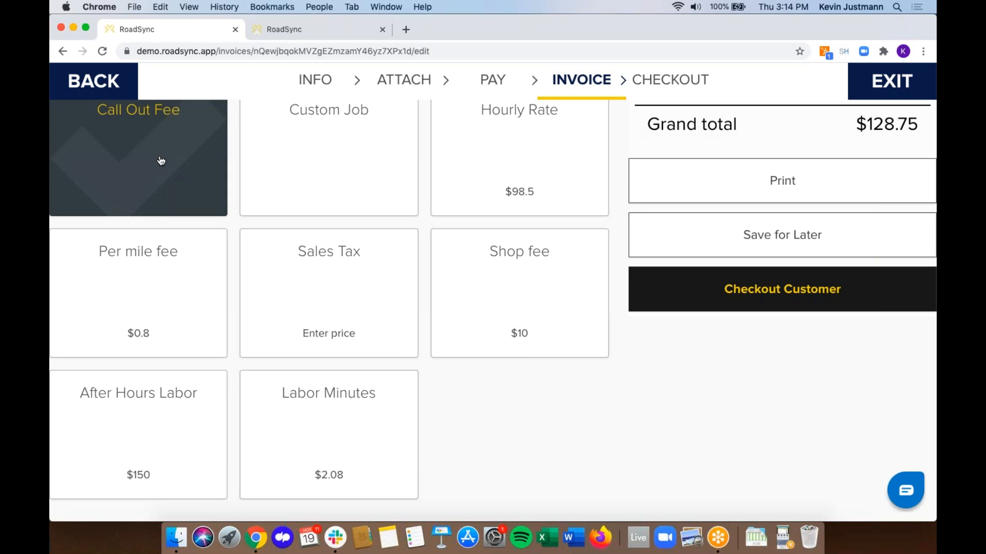
pyautogui.click(510, 163)
pyautogui.click(589, 189)
pyautogui.click(590, 189)
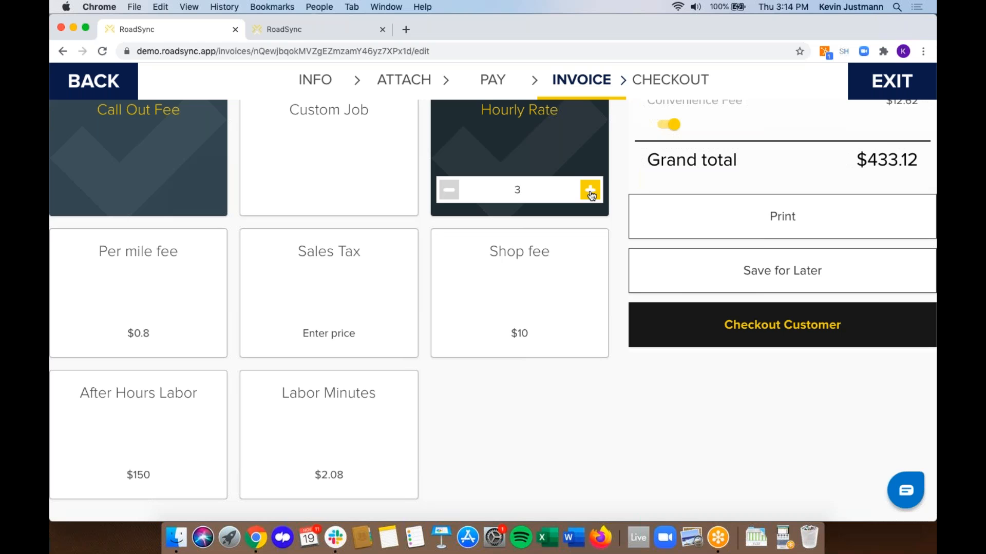
pyautogui.click(129, 306)
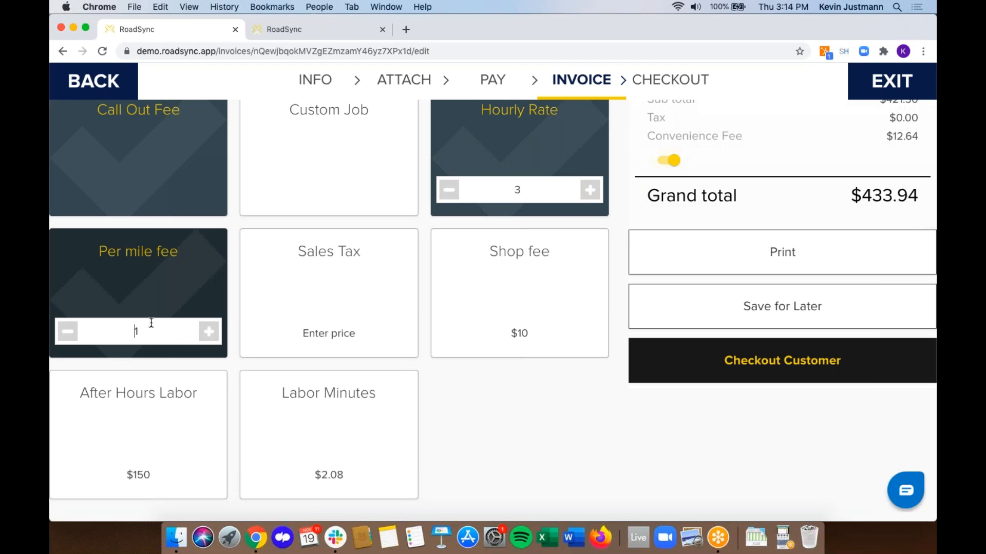
pyautogui.write('7')
pyautogui.scroll(3, 497, 408)
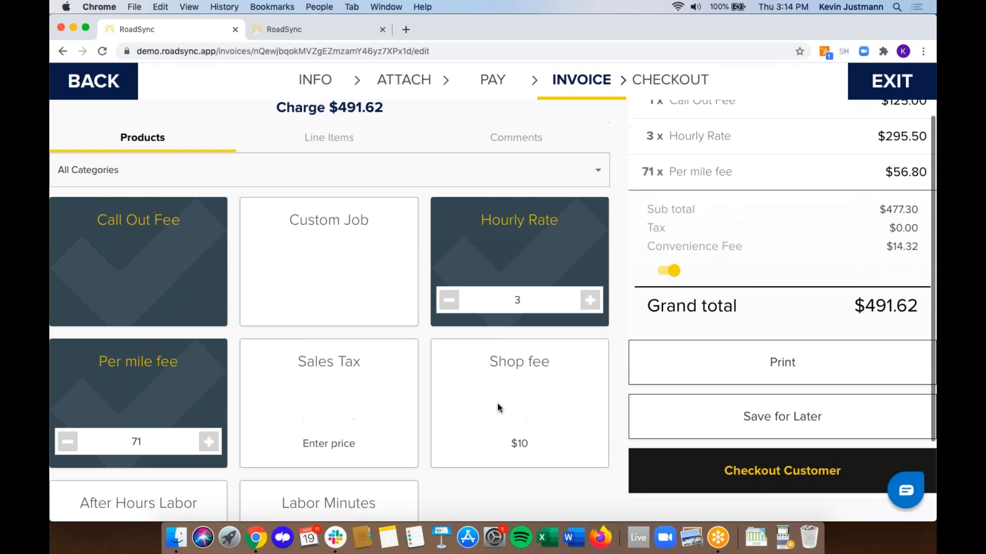
pyautogui.scroll(-3, 498, 408)
pyautogui.scroll(5, 497, 408)
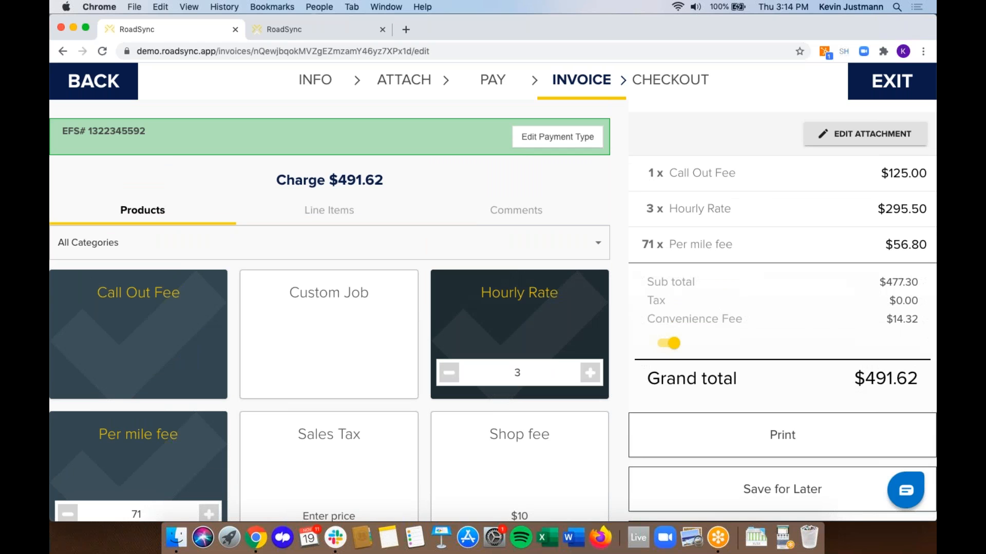
pyautogui.click(498, 332)
# - Remove Call Out Fee and Per mile fee, add a $655 Custom Job, and proceed to checkout
pyautogui.click(134, 344)
pyautogui.click(134, 475)
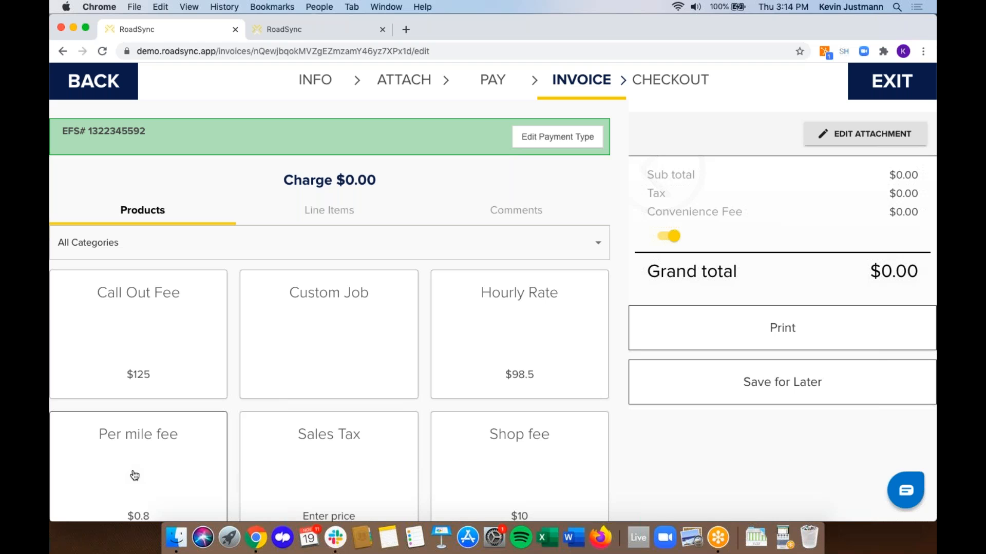
pyautogui.click(353, 331)
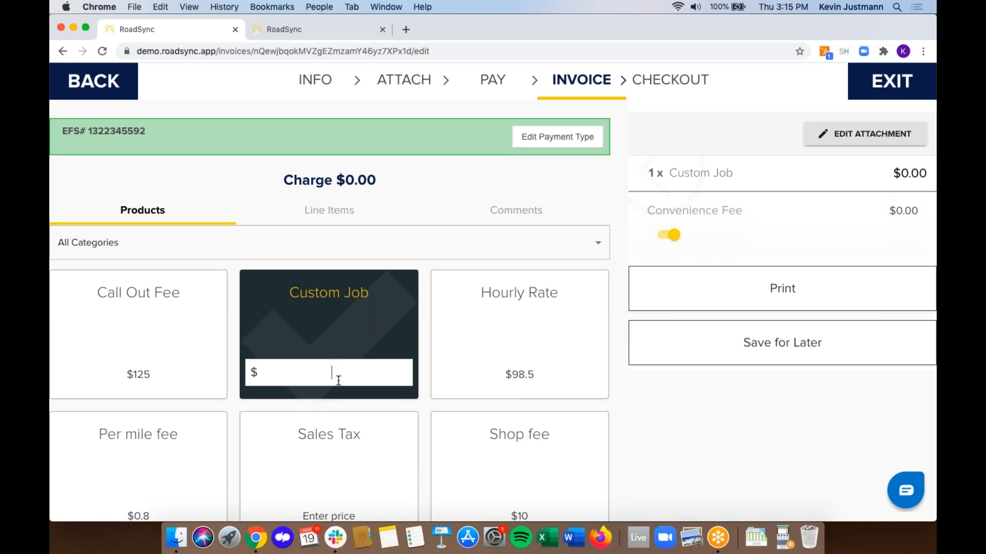
pyautogui.write('655')
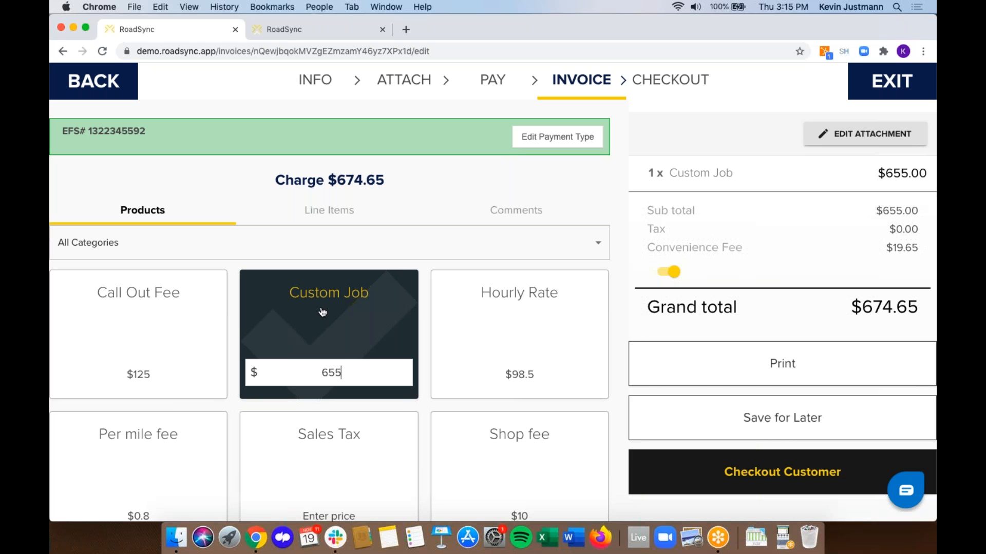
pyautogui.click(711, 478)
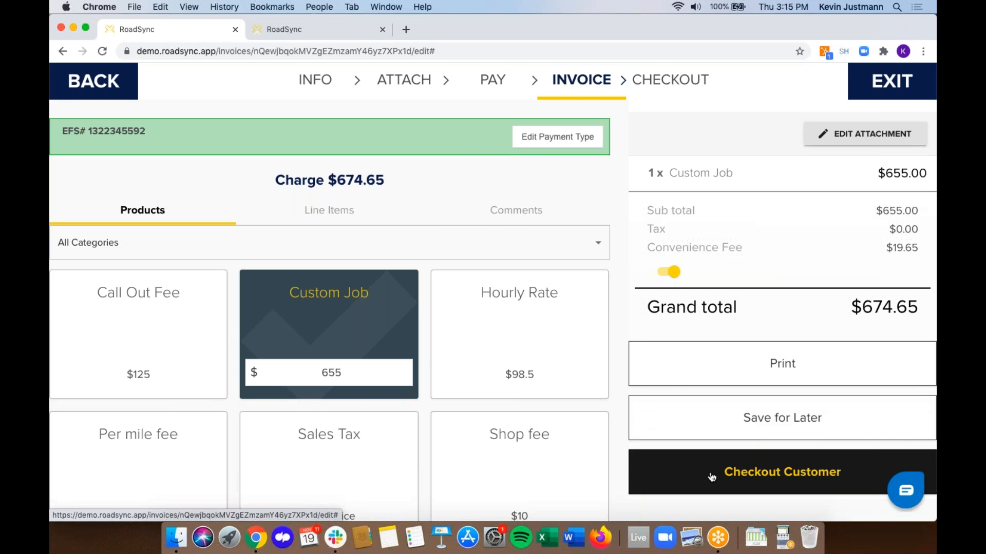
# - Fill in the saved EFS card number, driver license and Alabama license state, then charge $674.65
pyautogui.scroll(-3, 545, 279)
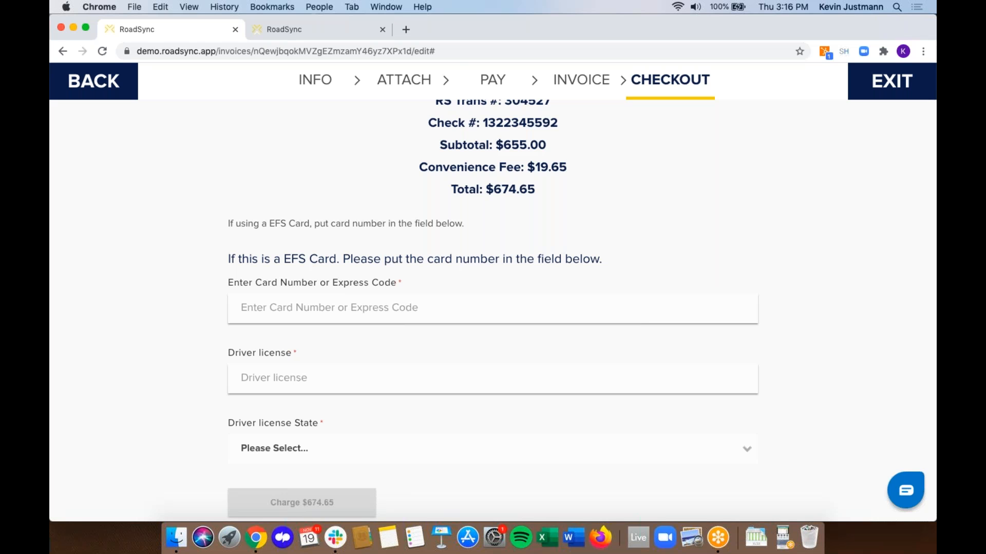
pyautogui.click(288, 308)
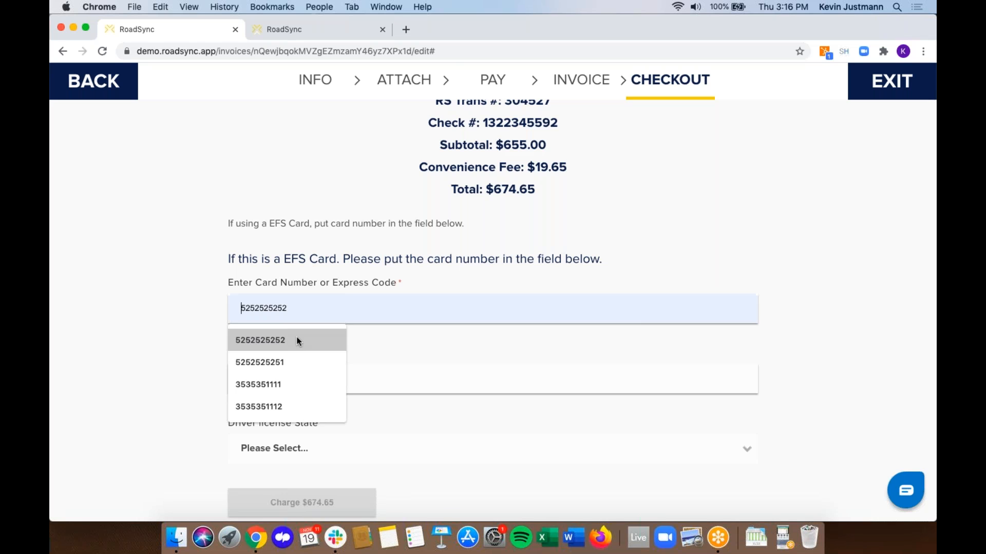
pyautogui.click(284, 340)
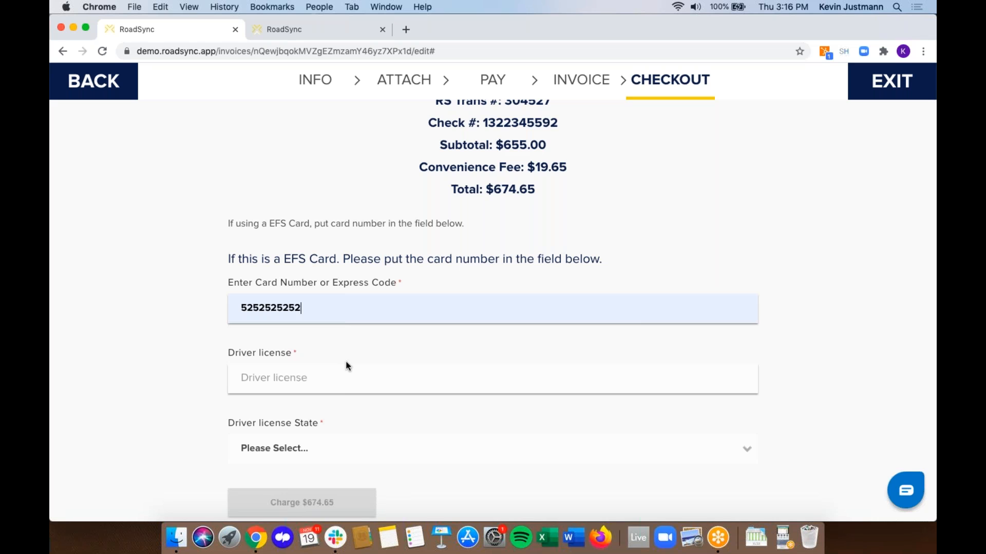
pyautogui.click(305, 374)
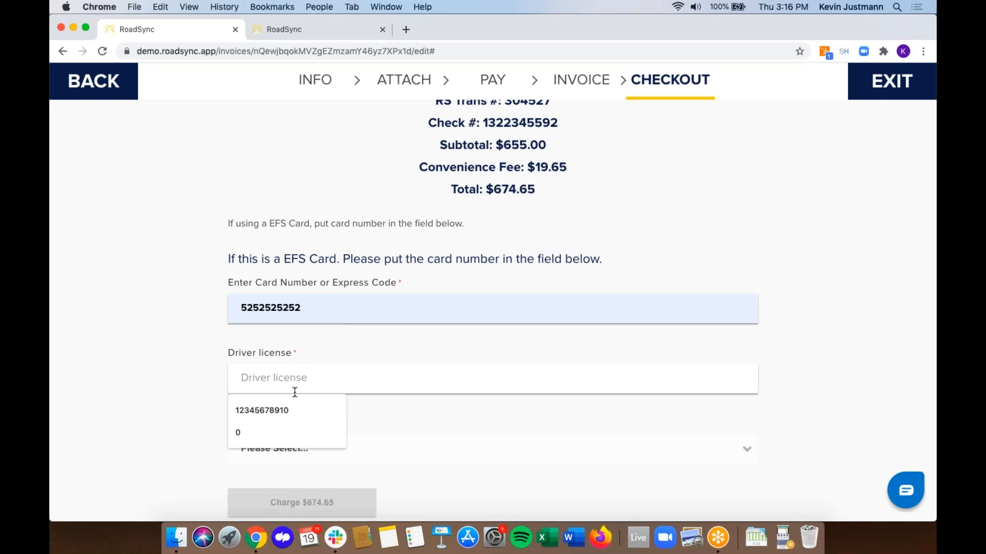
pyautogui.click(276, 410)
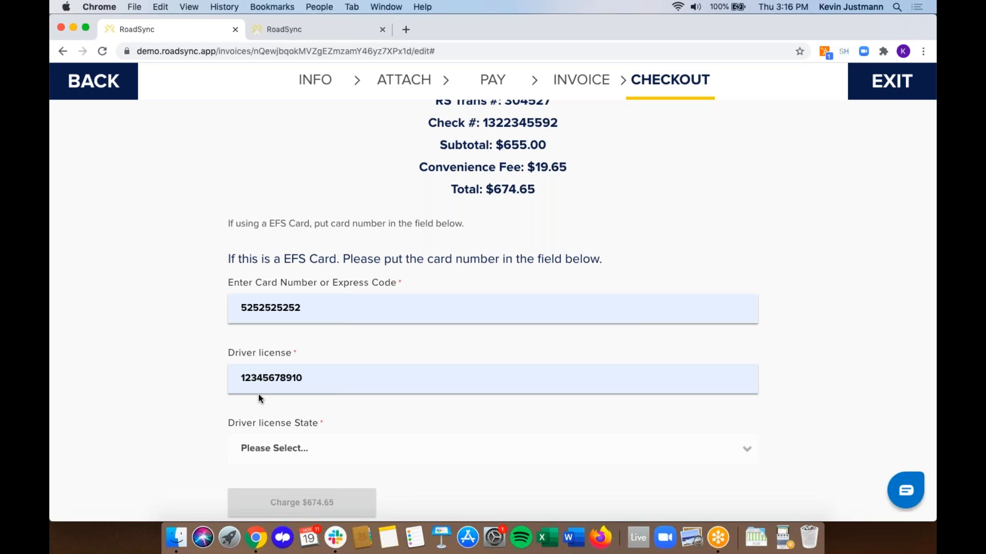
pyautogui.click(286, 446)
pyautogui.click(281, 494)
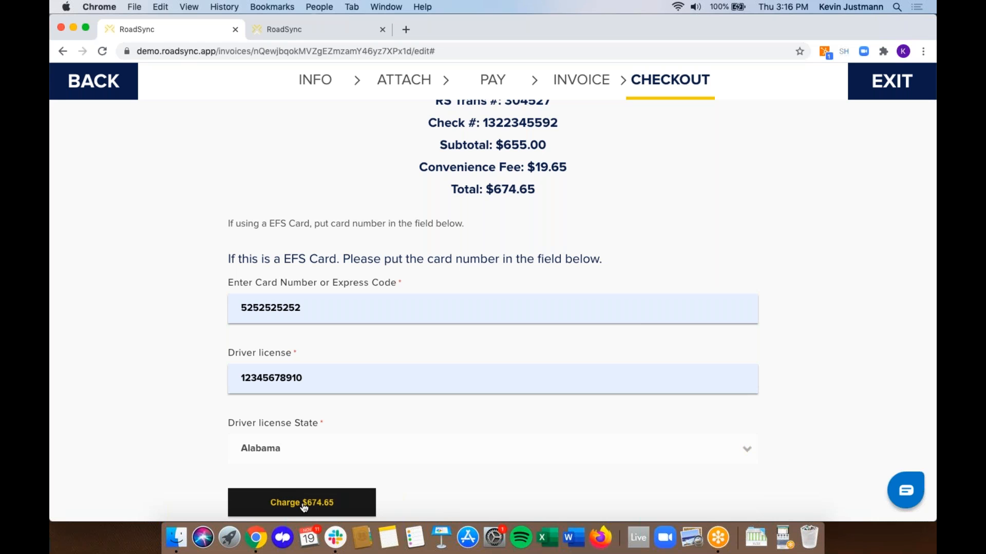
pyautogui.click(303, 505)
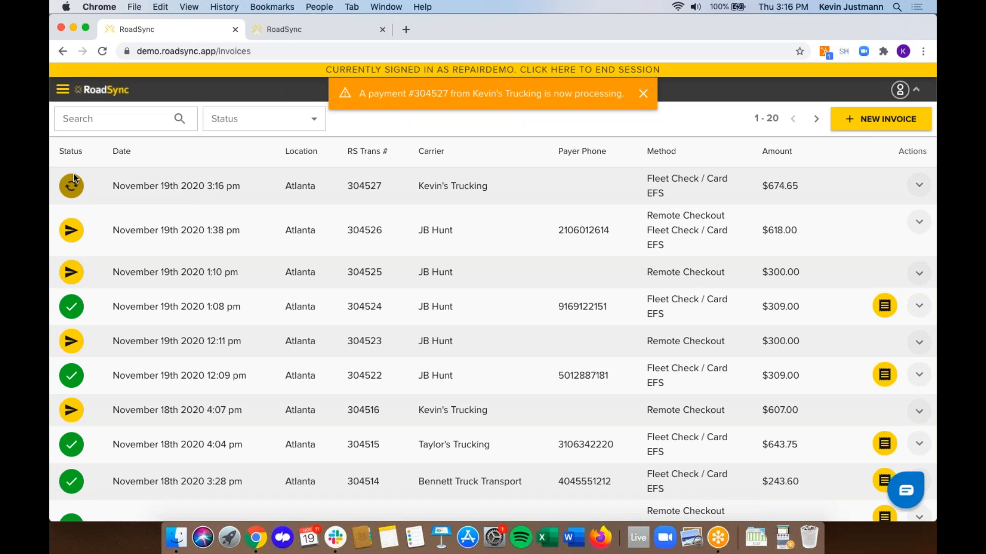
# - Wait on the invoices list for the new $674.65 Fleet Check / Card EFS payment's status to update
pyautogui.moveTo(74, 177)
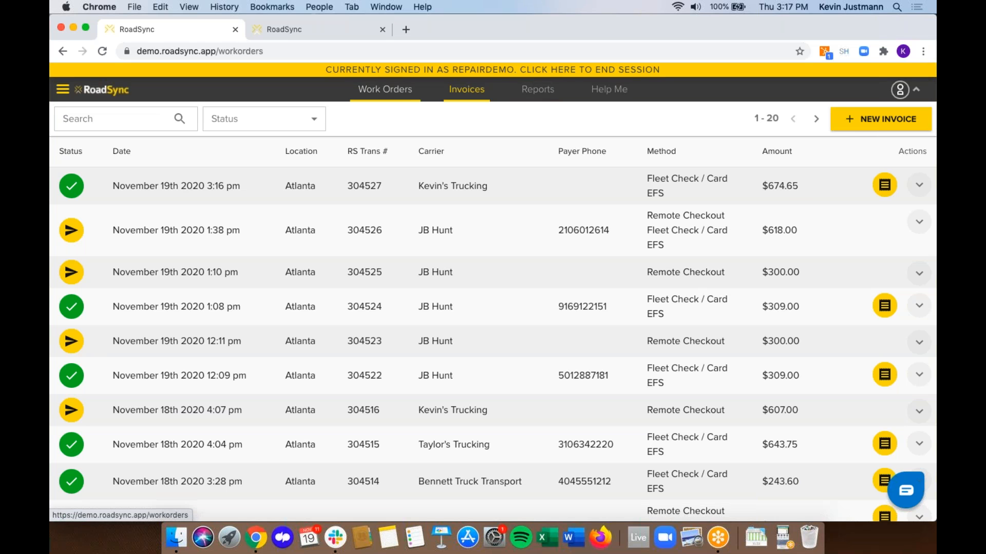
# - Start a new work order authorization with reference 808080 and enter the carrier and driver names
pyautogui.click(385, 89)
pyautogui.click(680, 121)
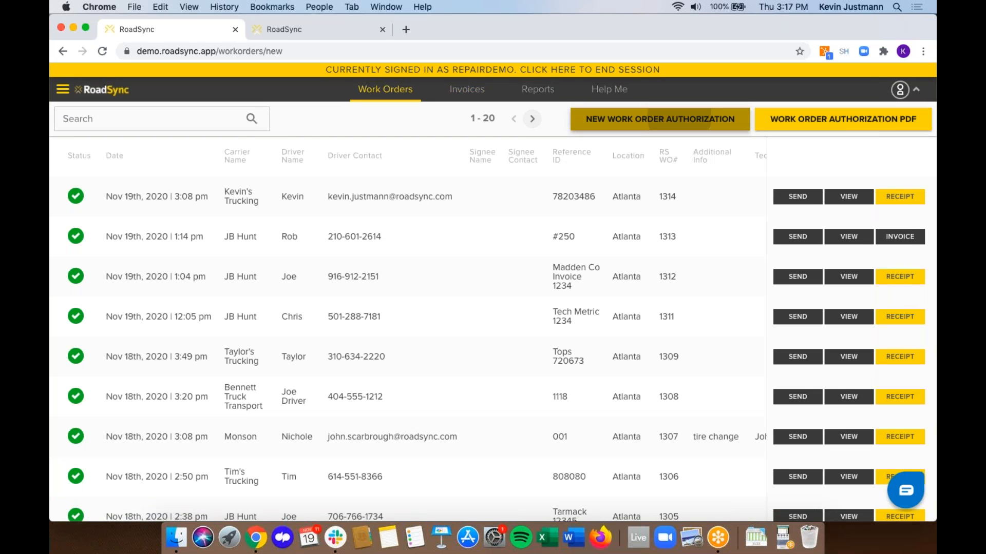
pyautogui.click(285, 163)
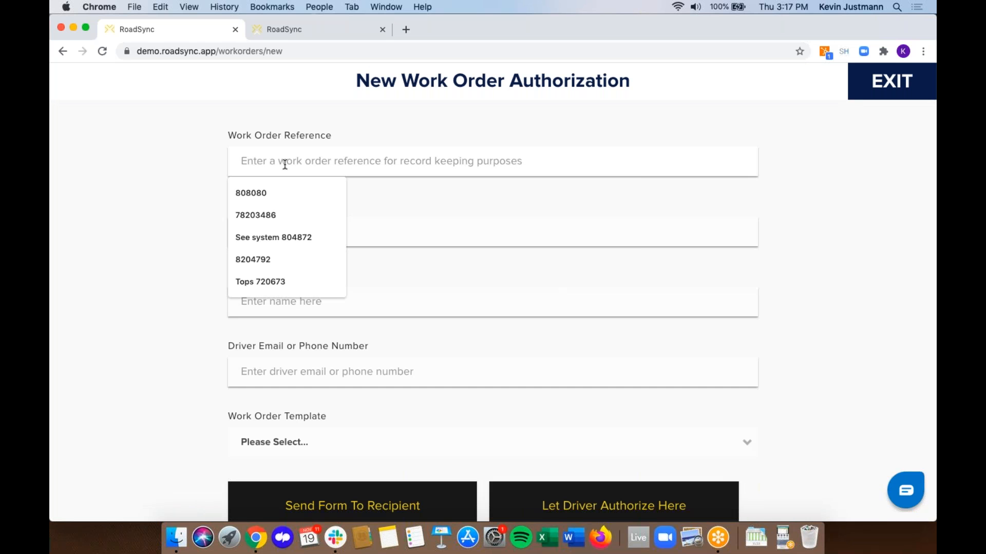
pyautogui.click(267, 199)
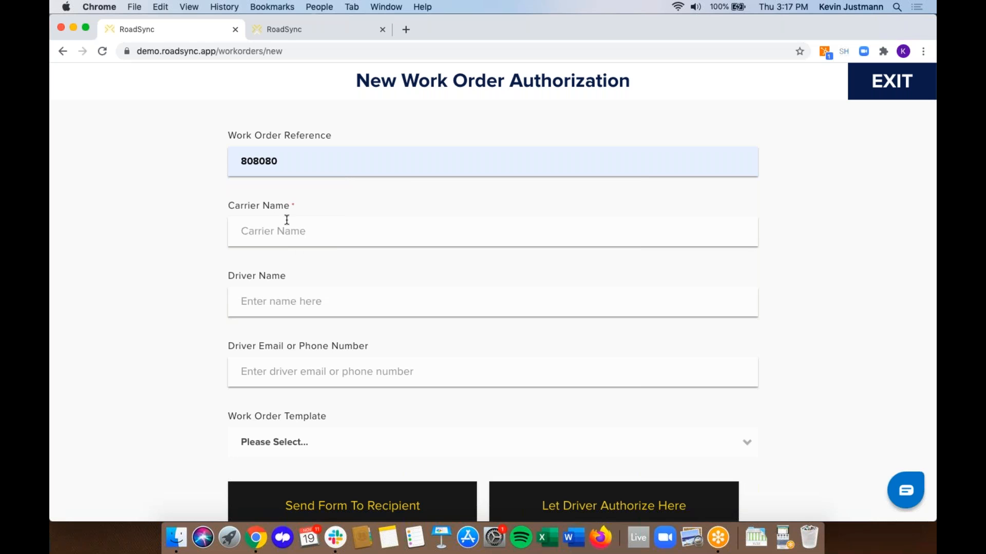
pyautogui.click(294, 237)
pyautogui.write("Kevin'")
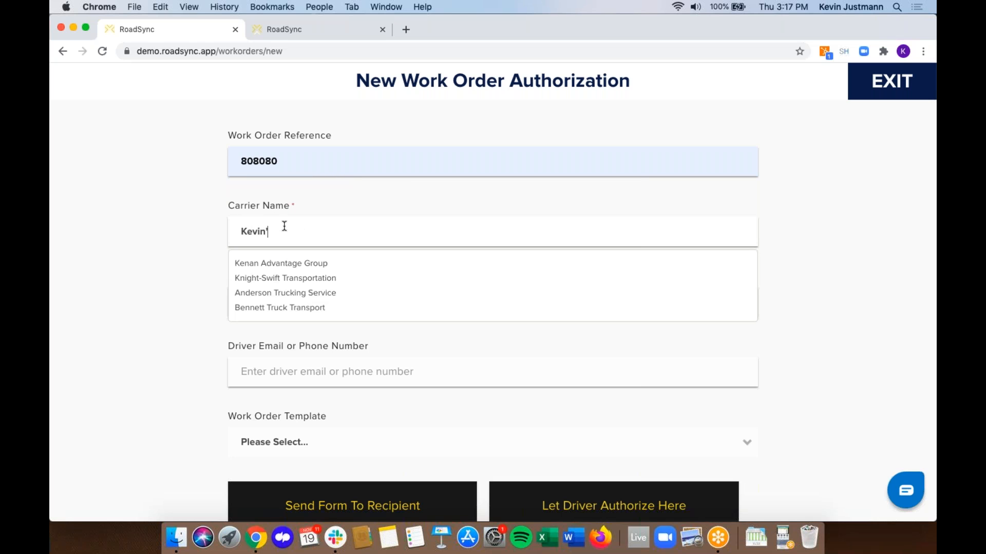
pyautogui.write('s Trucking')
pyautogui.press('Tab')
pyautogui.write('Kevin')
# - Autofill the driver's e-mail, choose the Non-contract customer Work Order template, and let the driver authorize
pyautogui.click(284, 384)
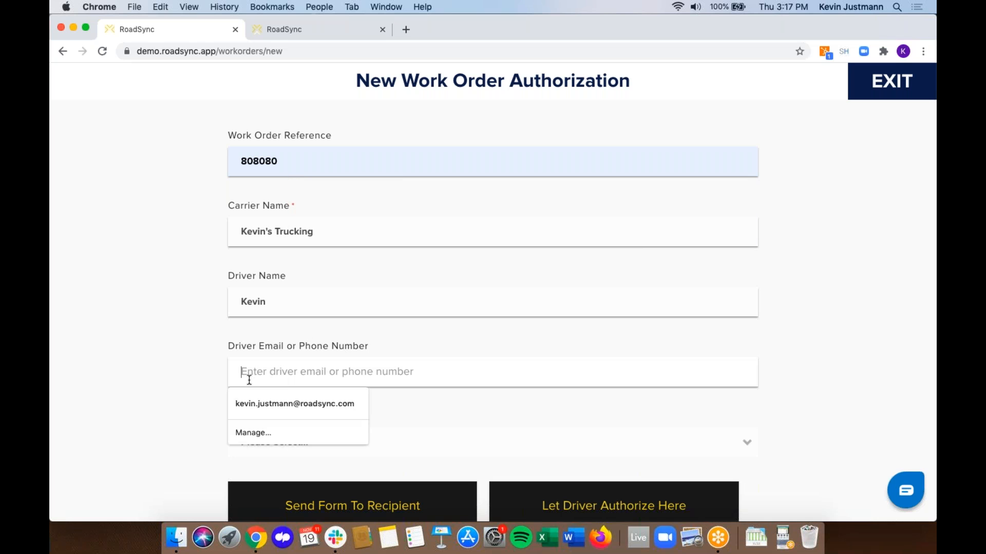
pyautogui.click(274, 403)
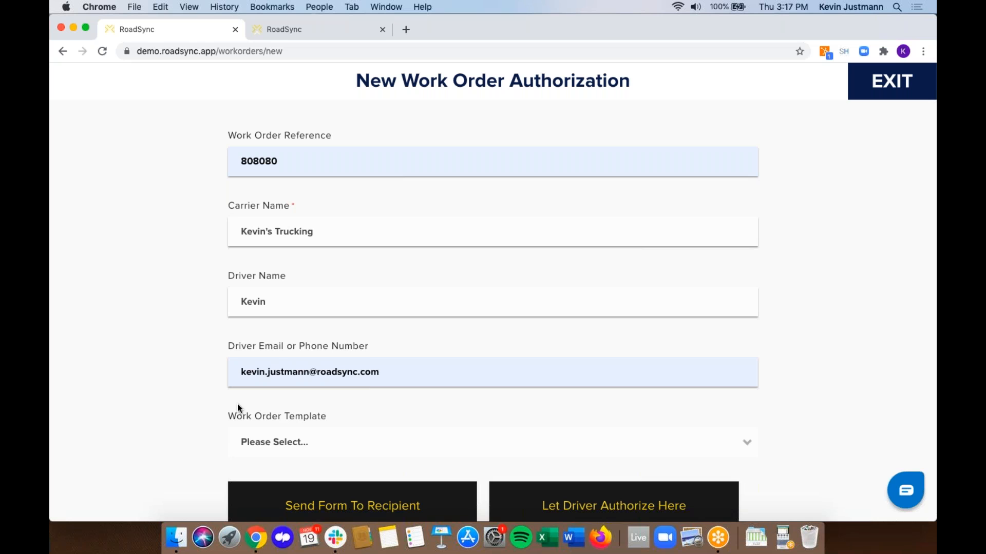
pyautogui.scroll(-1, 237, 406)
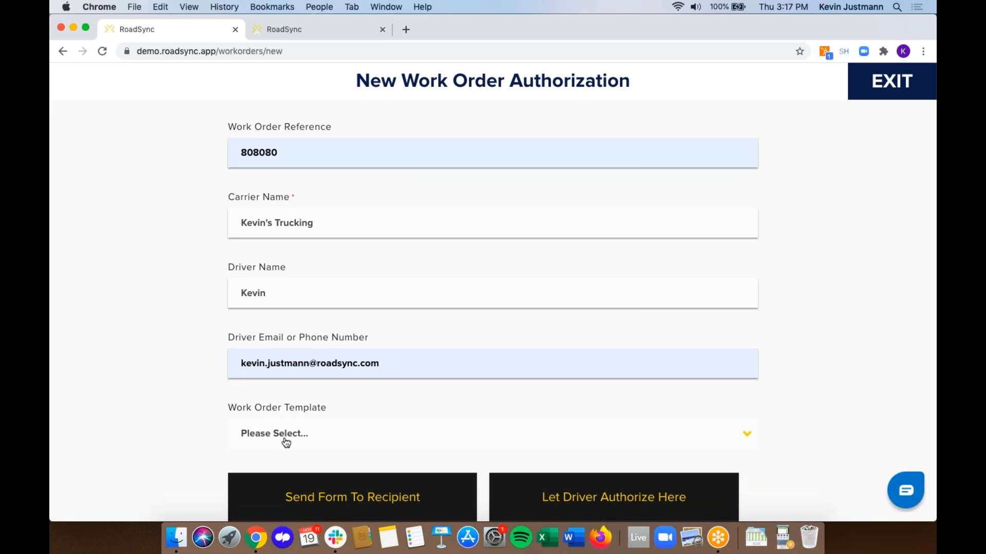
pyautogui.click(263, 438)
pyautogui.click(318, 495)
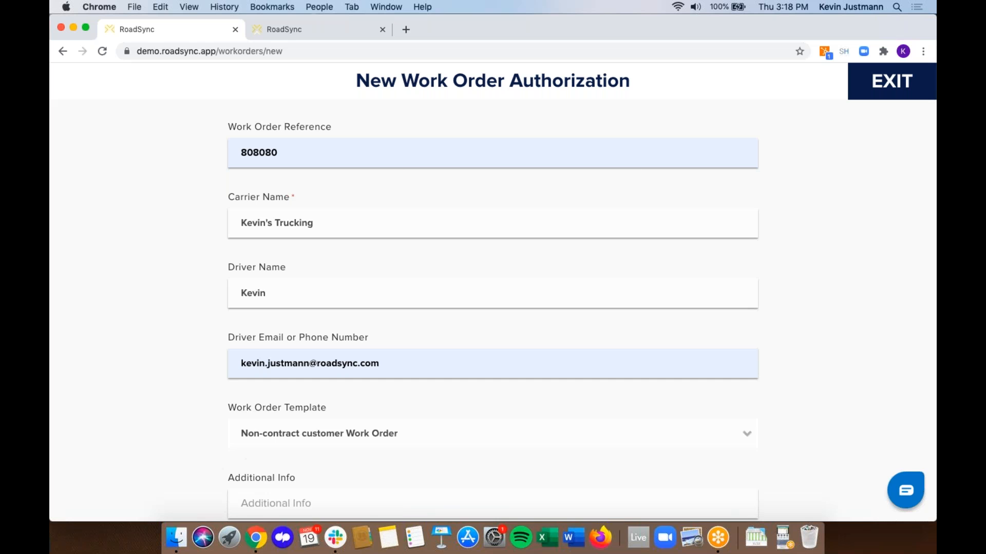
pyautogui.scroll(-5, 298, 396)
pyautogui.click(580, 496)
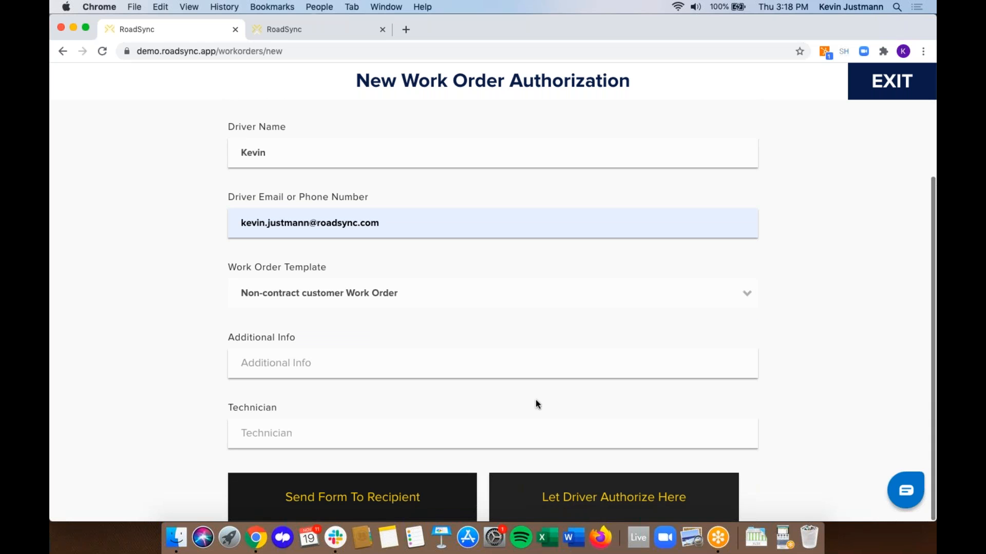
pyautogui.scroll(-20, 289, 272)
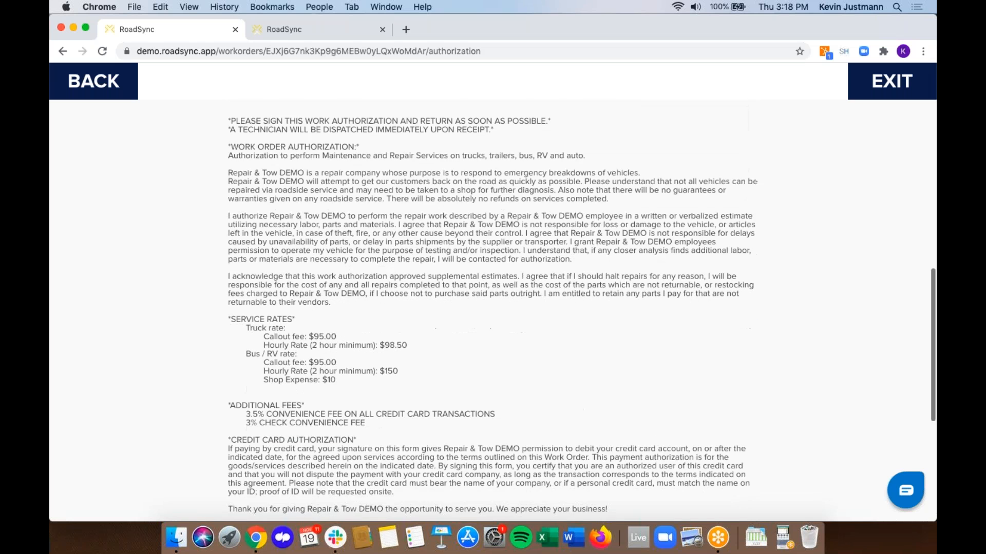
# - Draw the driver's signature and submit the authorization for work order 808080
pyautogui.moveTo(281, 311); pyautogui.dragTo(450, 337)
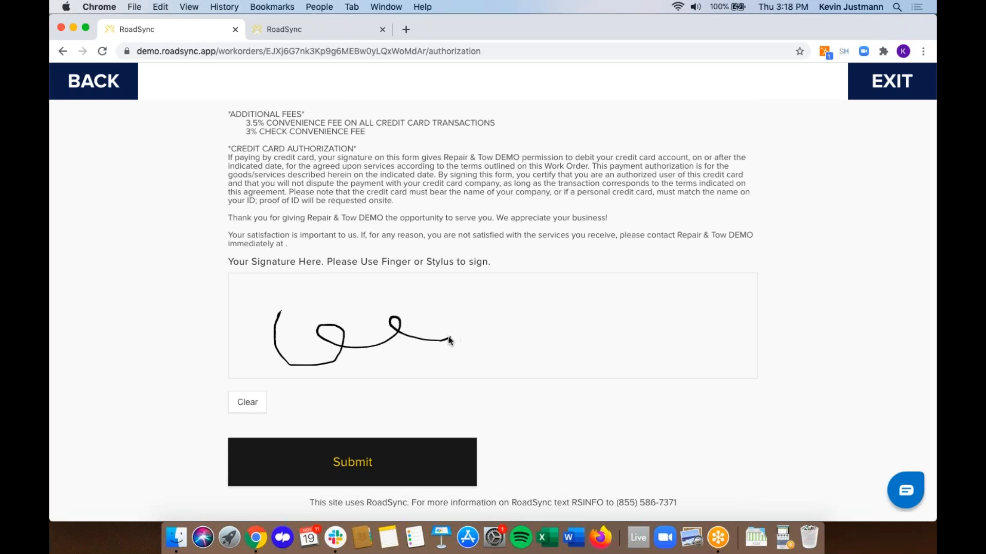
pyautogui.click(307, 478)
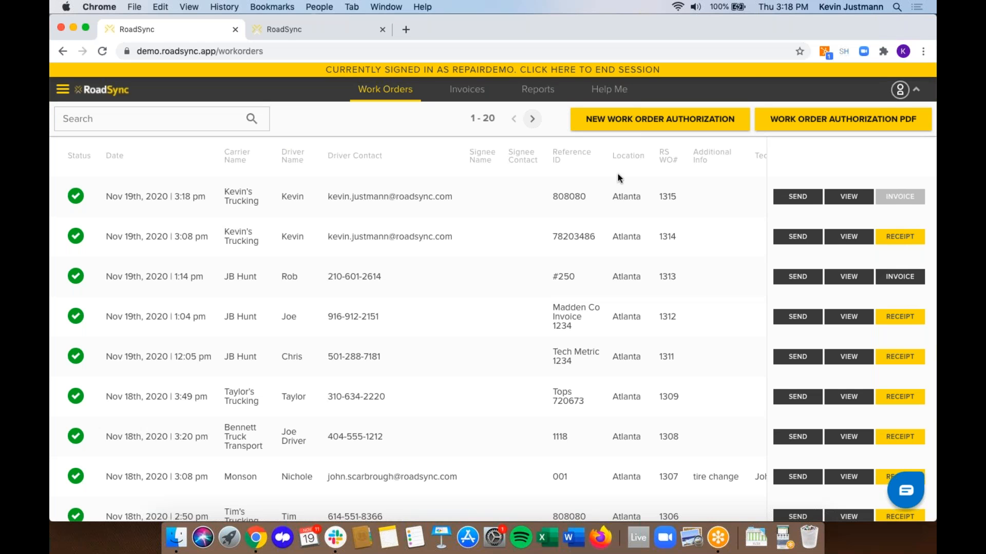
# - Start an invoice from the top work order, keep the carrier and payer details, and skip attachments
pyautogui.click(902, 201)
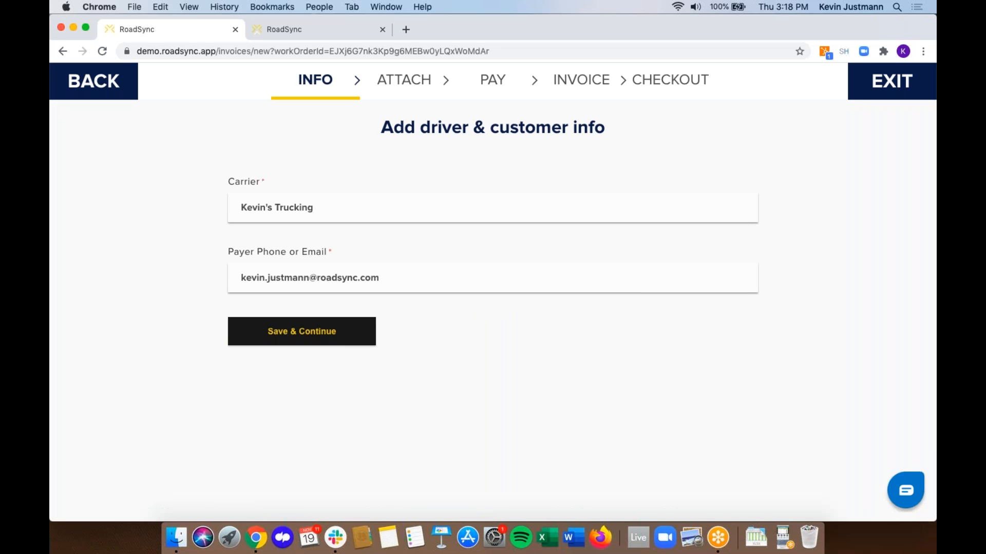
pyautogui.click(277, 334)
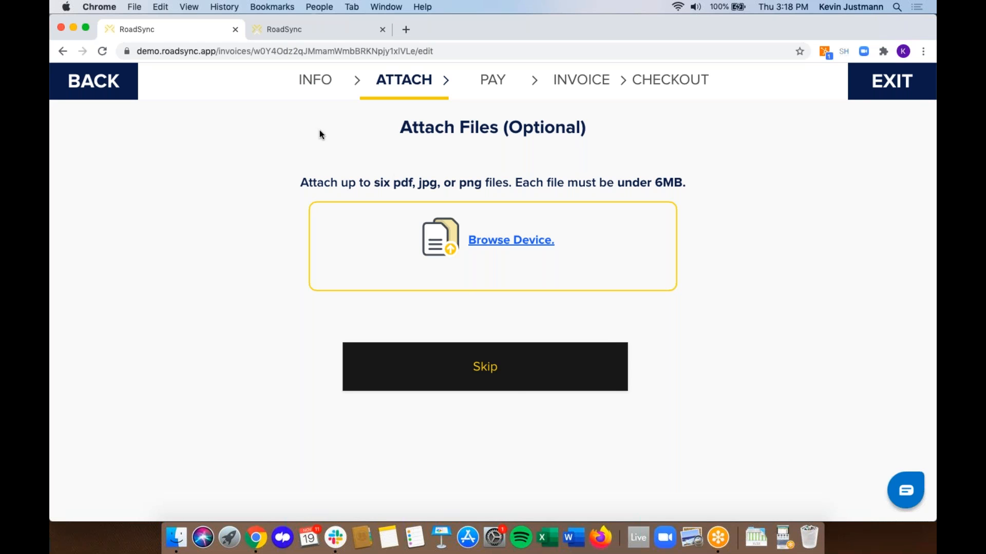
pyautogui.click(513, 378)
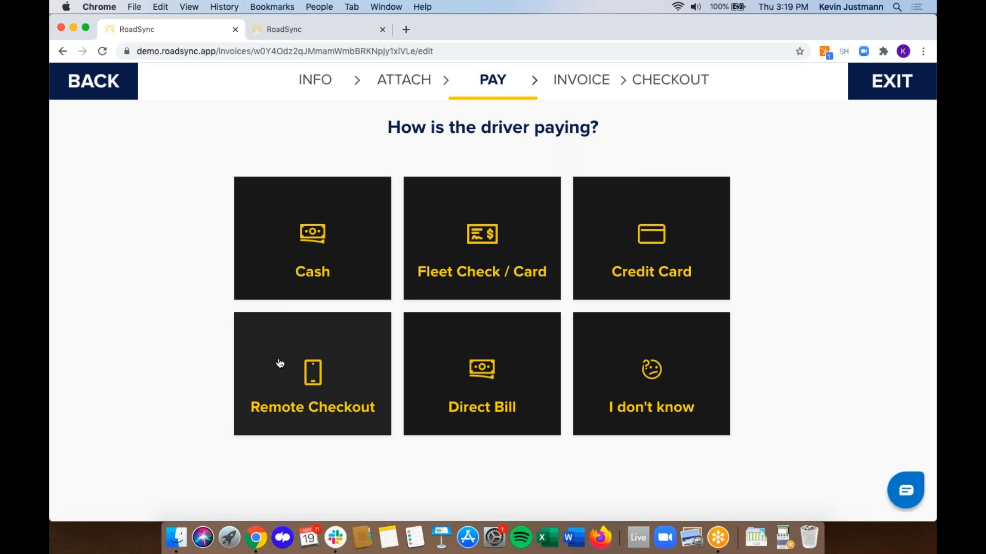
# - Choose Remote Checkout as the invoice's payment type
pyautogui.click(326, 403)
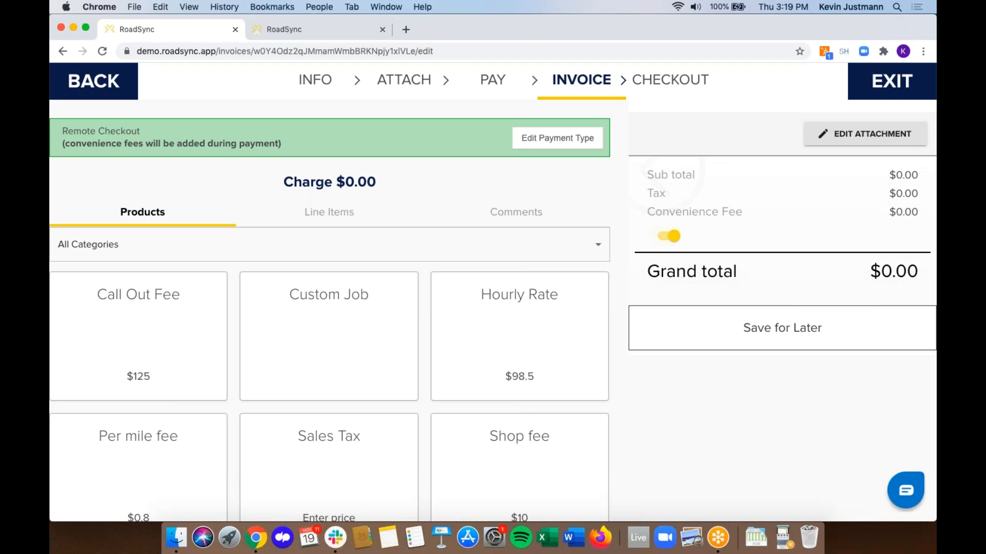
# - Bill 1 Call Out Fee, 3 Hourly Rate units and 71 Per mile fee, totaling $477.30
pyautogui.click(173, 313)
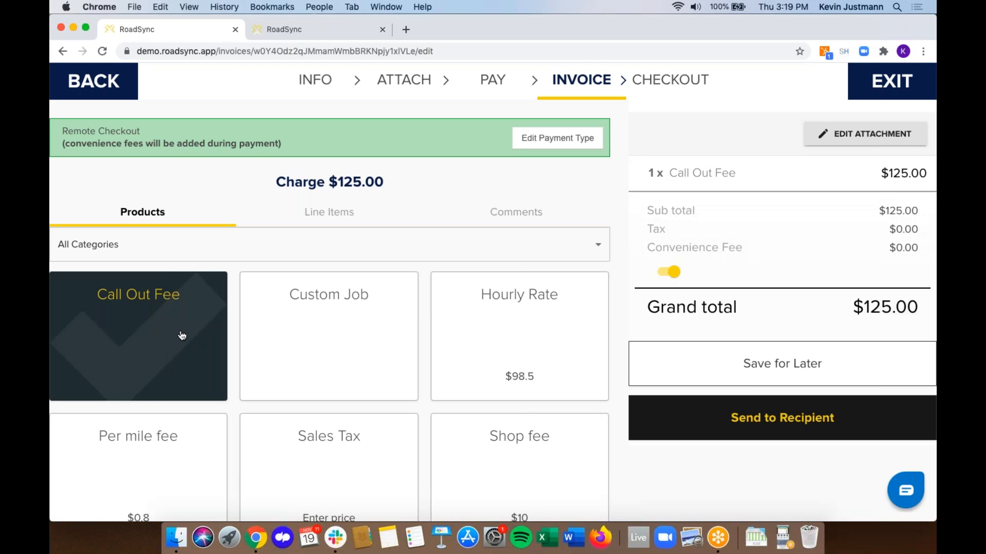
pyautogui.scroll(-1, 328, 308)
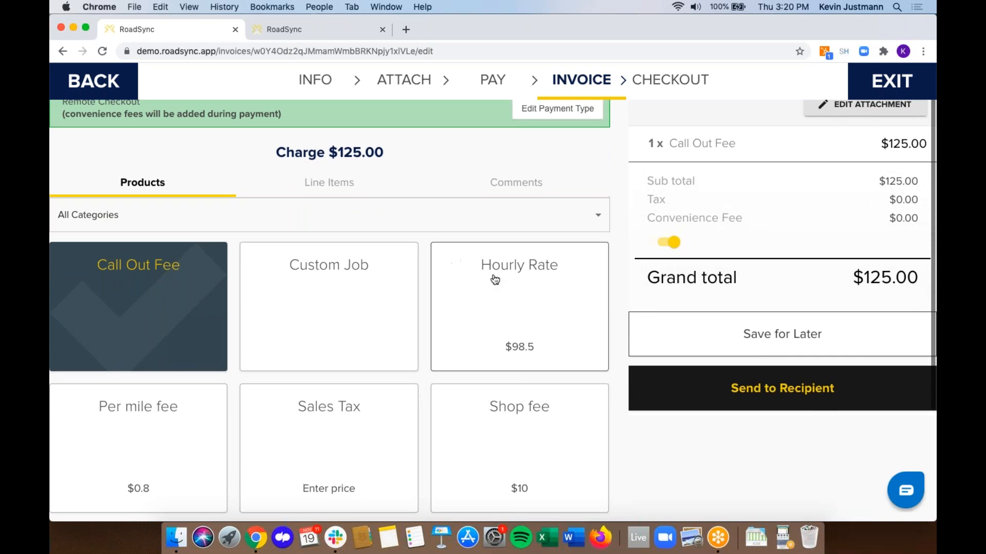
pyautogui.click(557, 339)
pyautogui.click(589, 345)
pyautogui.click(590, 345)
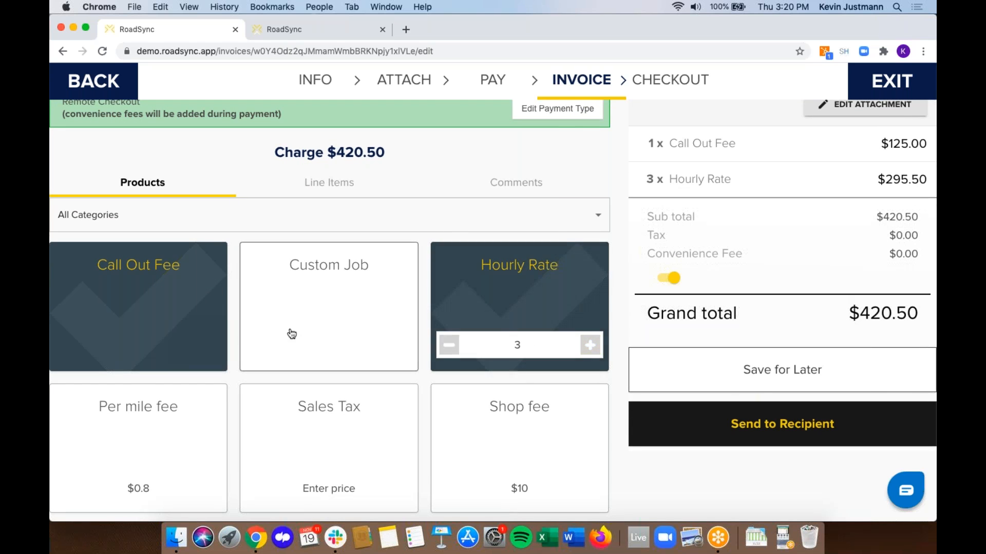
pyautogui.scroll(-3, 141, 364)
pyautogui.click(140, 364)
pyautogui.click(134, 374)
pyautogui.write('71')
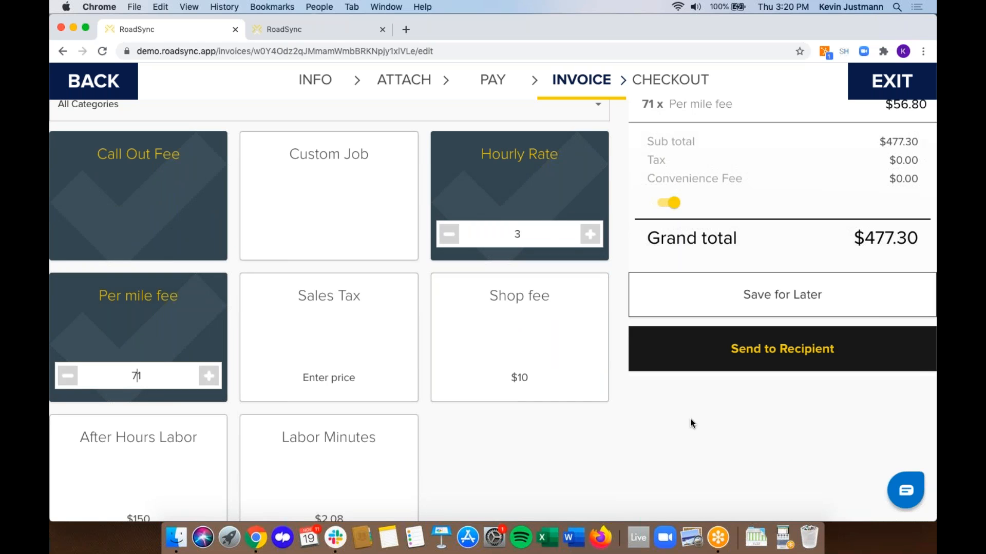
pyautogui.scroll(2, 689, 418)
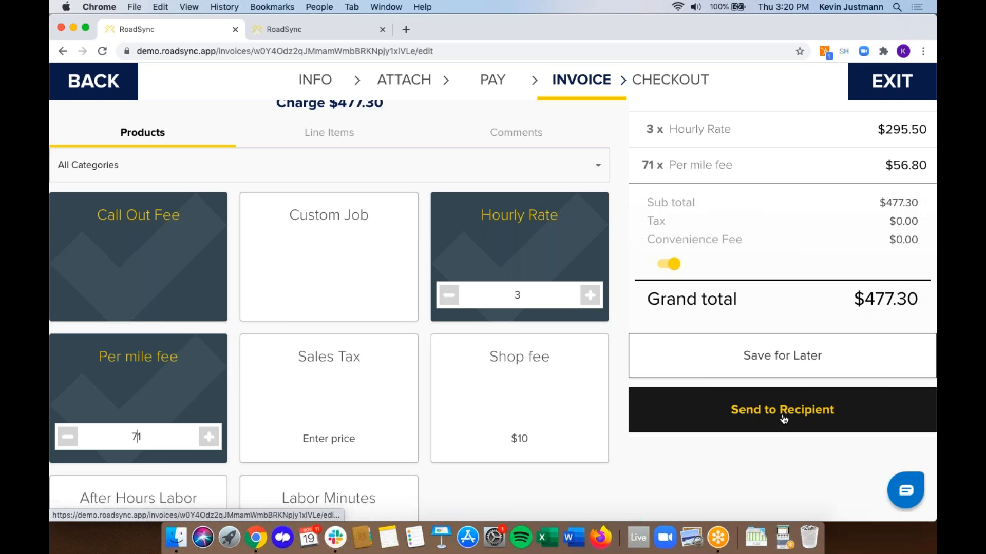
# - Send the invoice to checkout and check the prefilled payer e-mail recipient
pyautogui.click(783, 419)
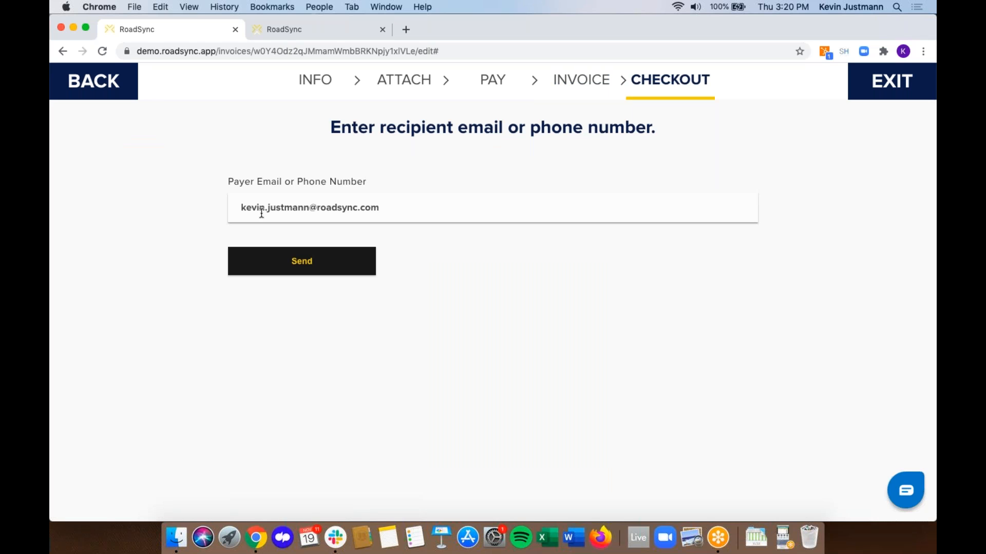
pyautogui.doubleClick(246, 203)
pyautogui.click(278, 204)
# - Send the $477.30 Remote Checkout invoice to the payer and view it atop the Invoices list
pyautogui.click(303, 262)
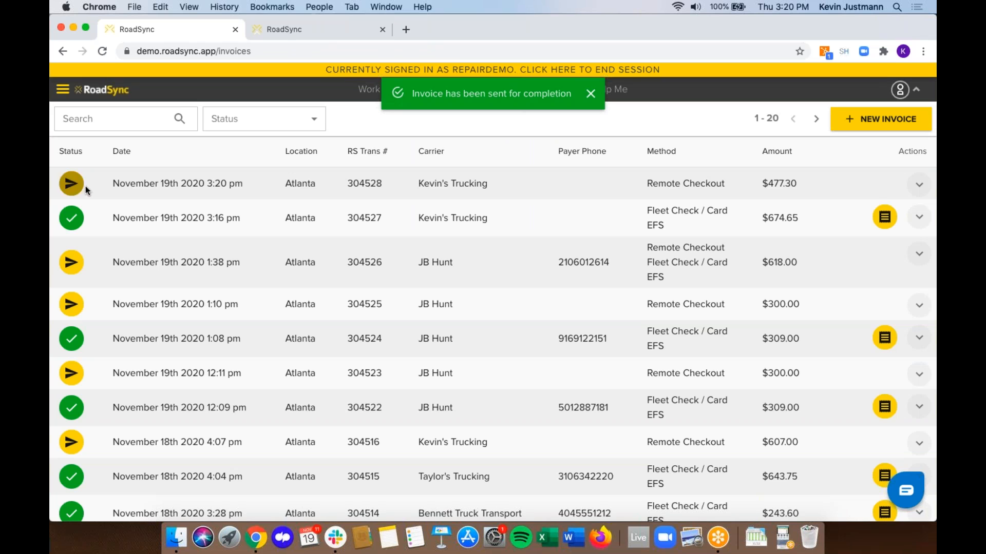
pyautogui.moveTo(76, 192)
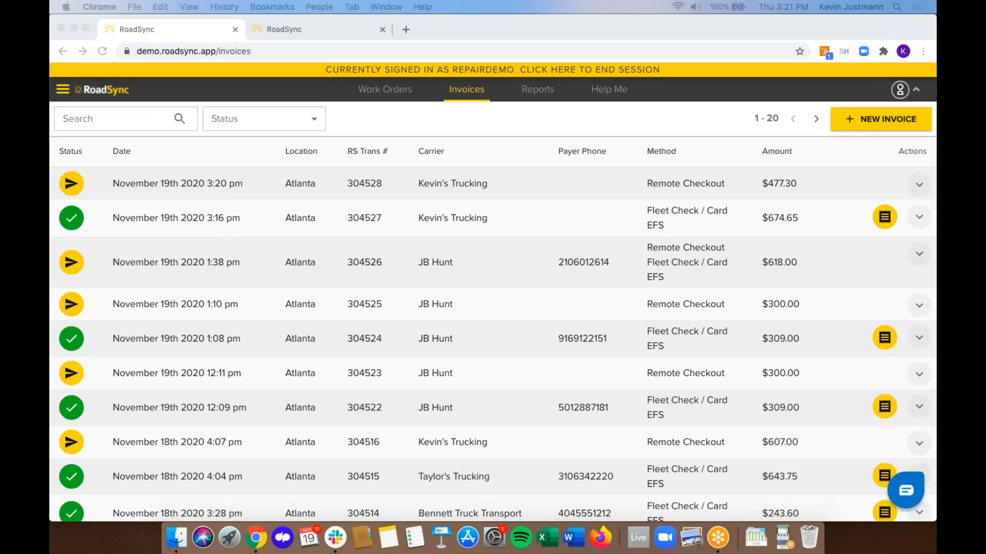
# - Open the transaction 304528 invoice e-mail, follow its Pay Invoice link, and close the e-mail window
pyautogui.moveTo(49, 110); pyautogui.dragTo(487, 72)
pyautogui.scroll(-5, 505, 235)
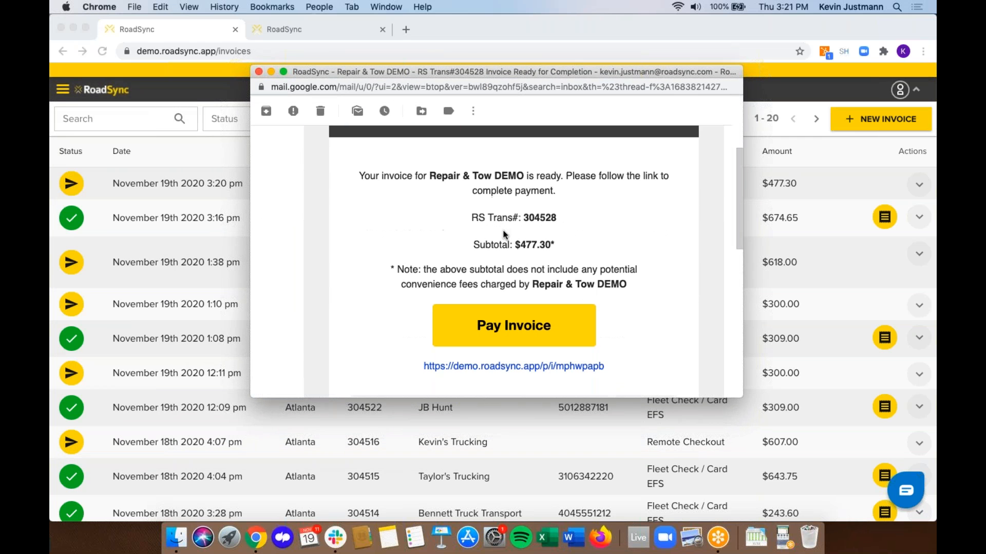
pyautogui.scroll(3, 505, 235)
pyautogui.moveTo(429, 222); pyautogui.dragTo(520, 221)
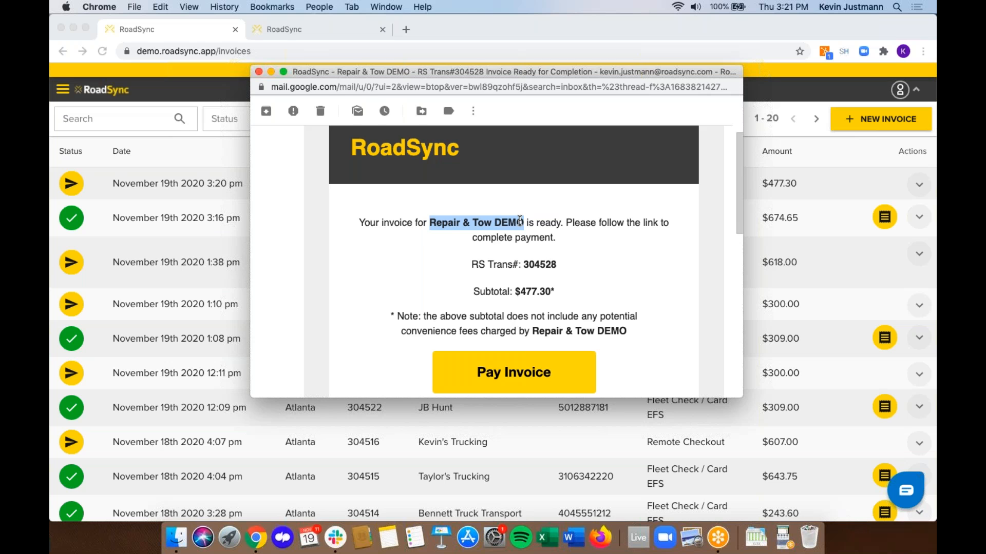
pyautogui.click(491, 238)
pyautogui.scroll(-3, 491, 237)
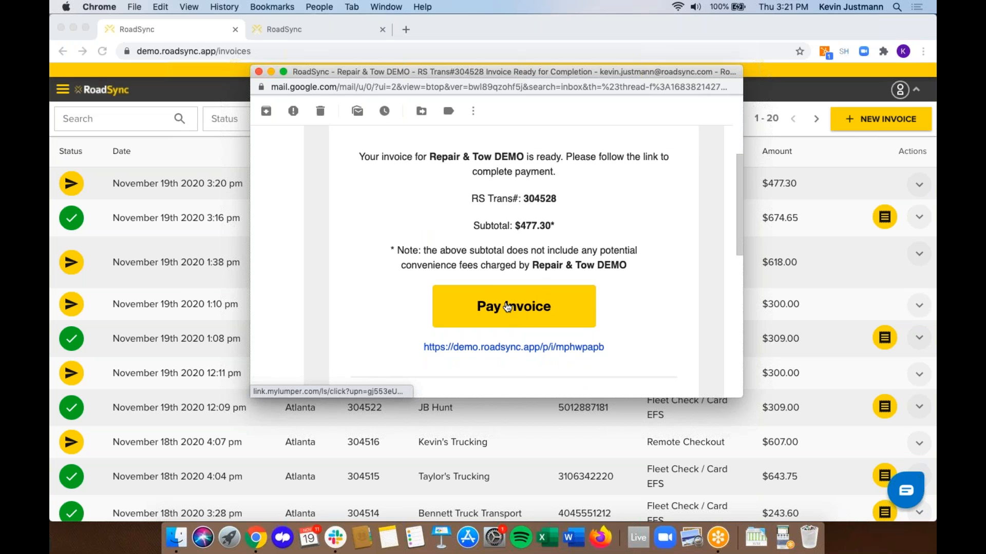
pyautogui.click(507, 307)
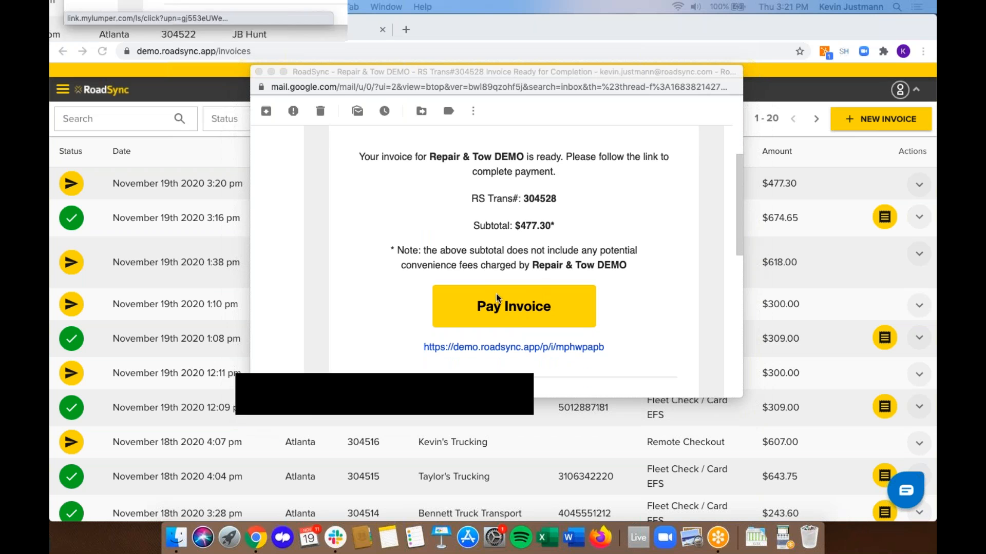
pyautogui.click(259, 71)
pyautogui.moveTo(430, 130); pyautogui.dragTo(473, 29)
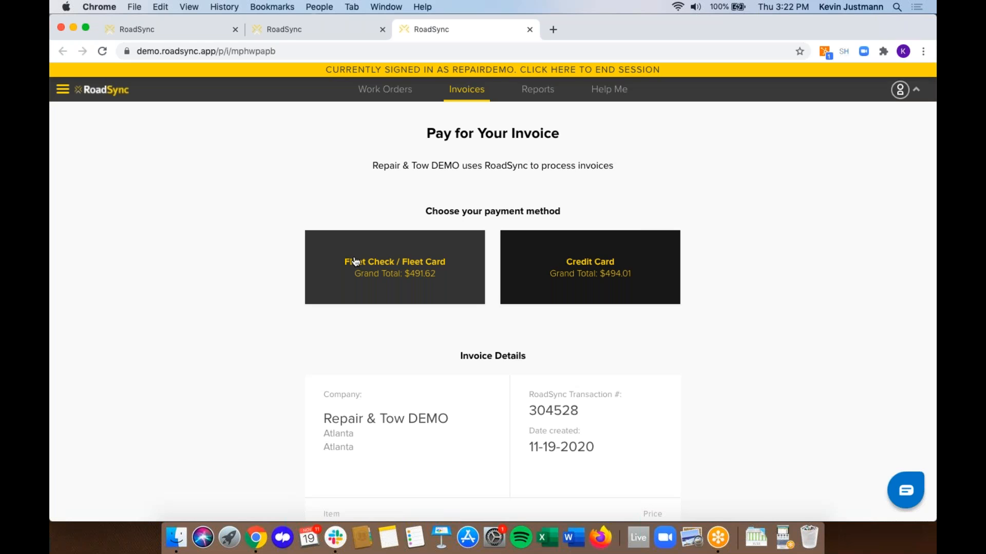
pyautogui.click(599, 267)
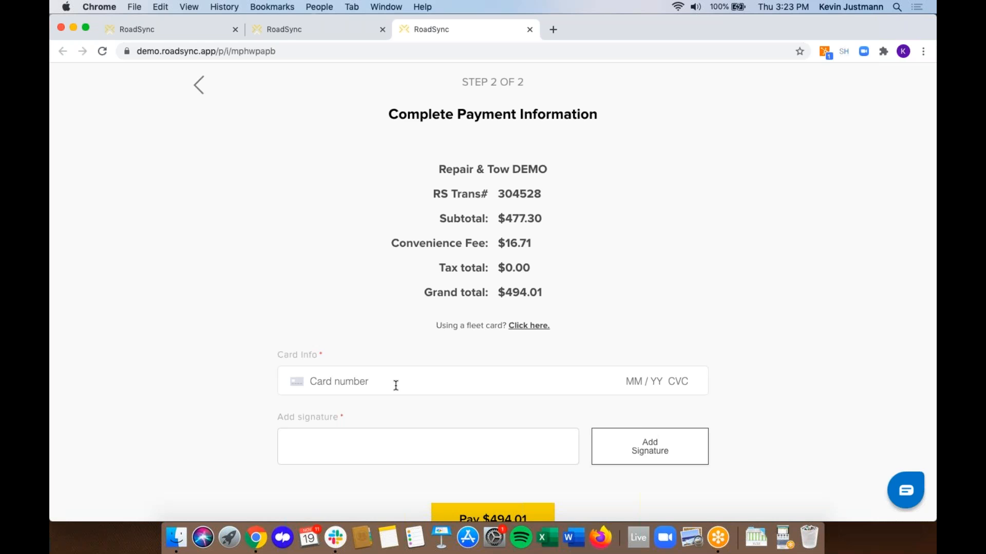
pyautogui.click(396, 386)
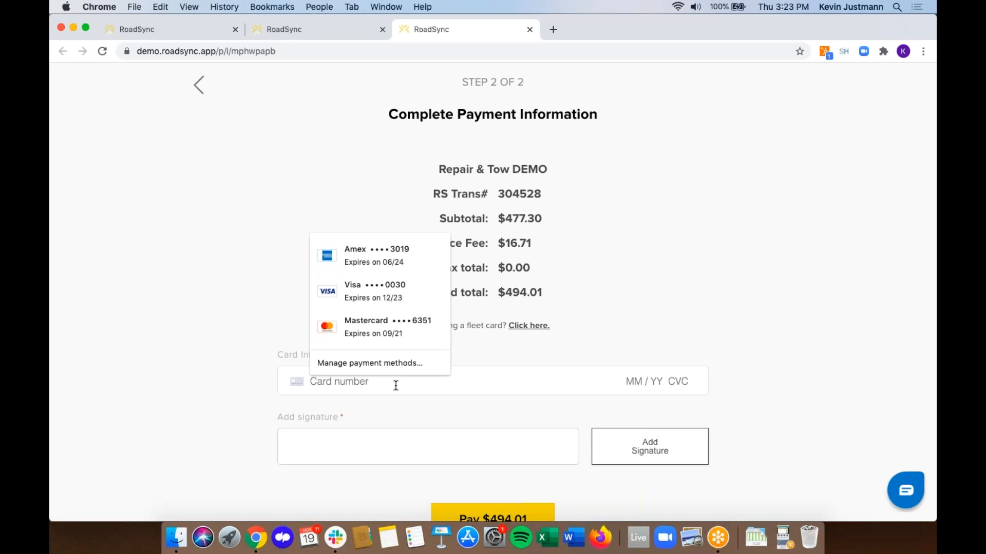
pyautogui.write('4242 4242 4242 4242')
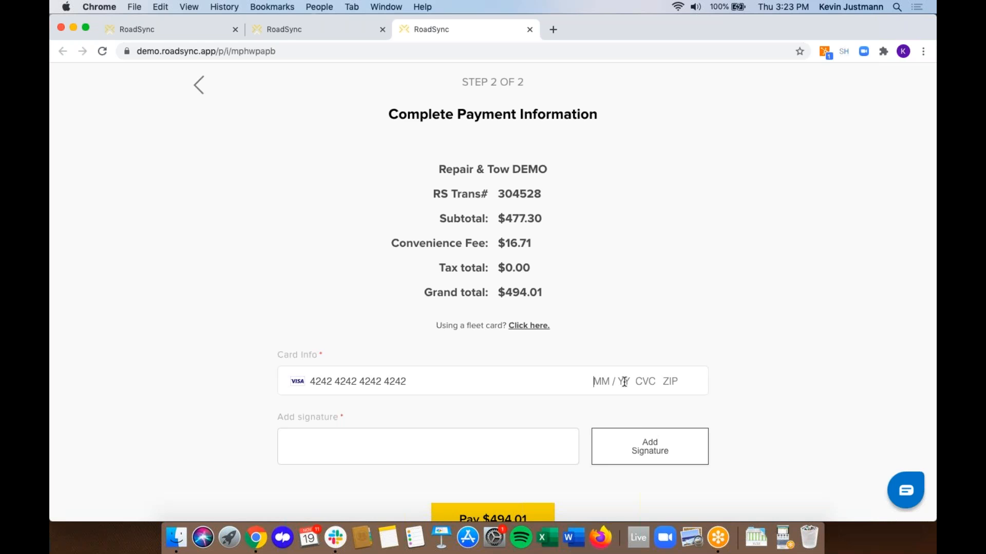
pyautogui.scroll(-3, 678, 441)
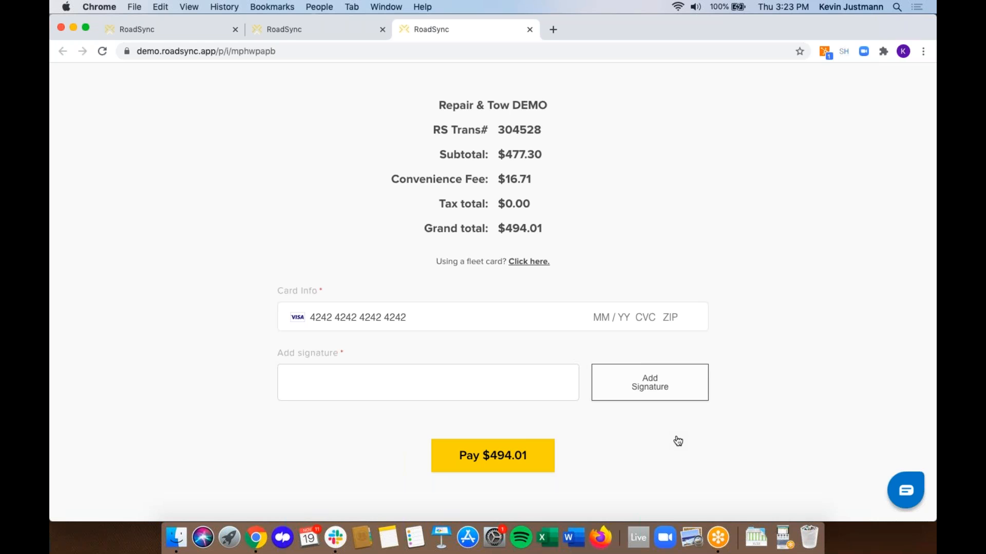
pyautogui.click(353, 318)
# - Start a new invoice without a work order, entering the trucking carrier and payer contact
pyautogui.click(159, 29)
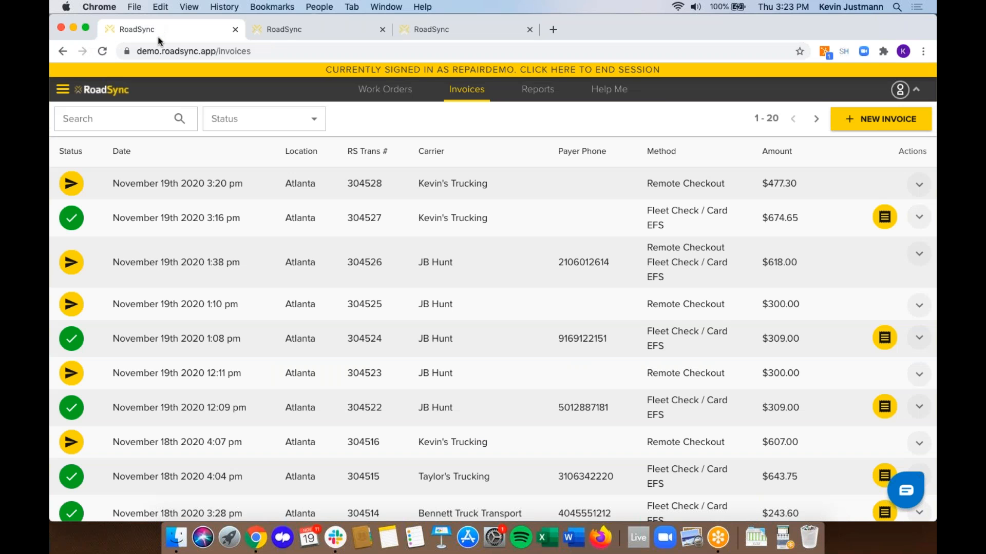
pyautogui.moveTo(71, 193)
pyautogui.click(888, 120)
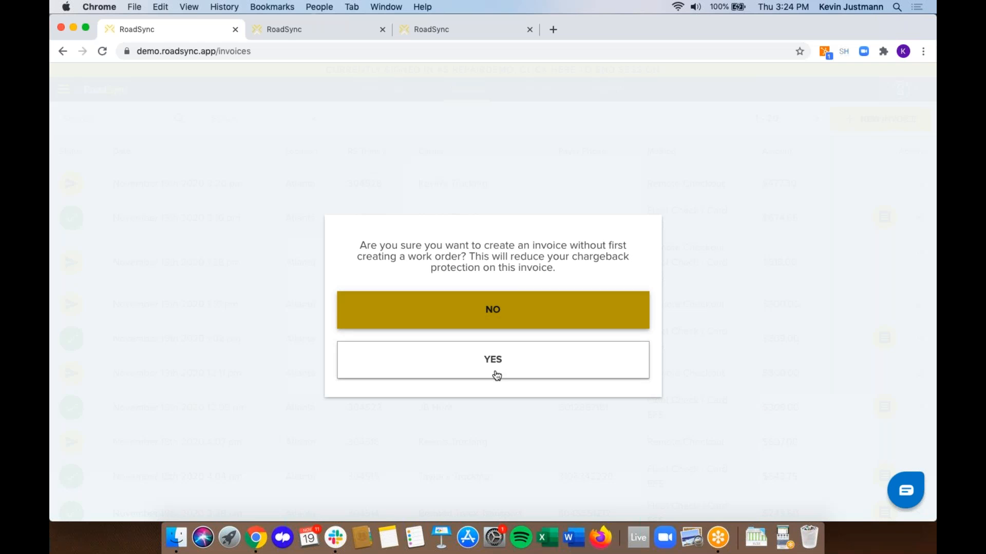
pyautogui.click(460, 370)
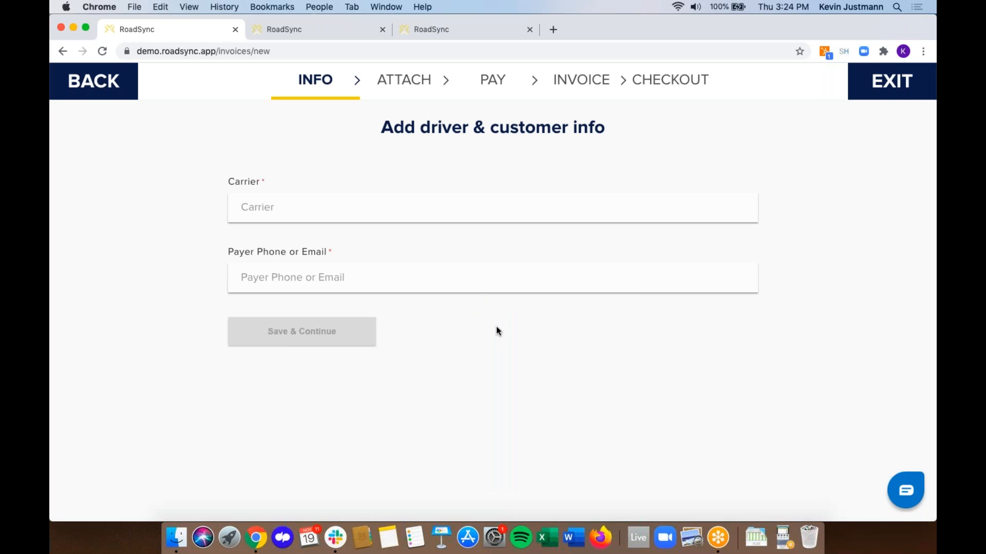
pyautogui.click(291, 207)
pyautogui.write("Kevin's Trucking")
pyautogui.press('Tab')
pyautogui.write('kevin')
pyautogui.click(273, 311)
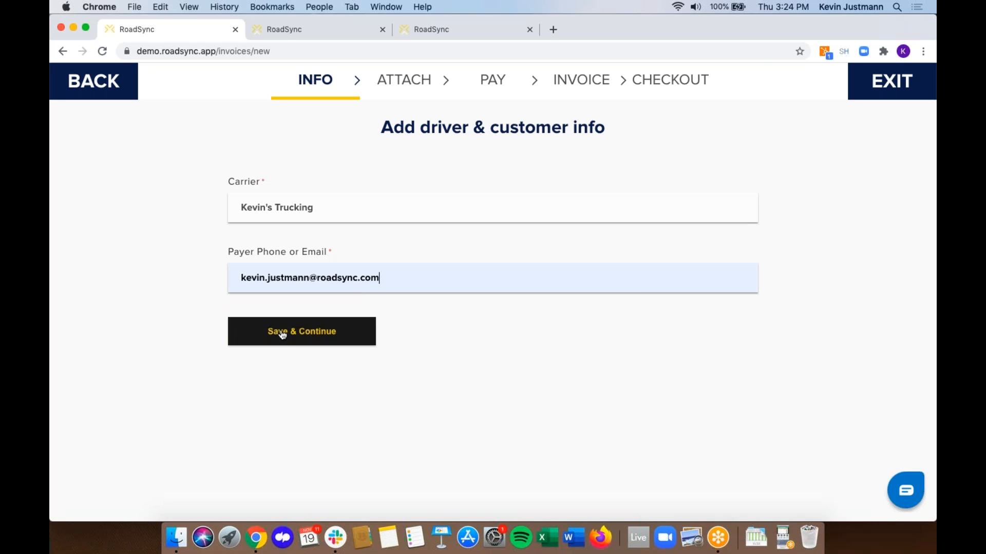
pyautogui.click(282, 334)
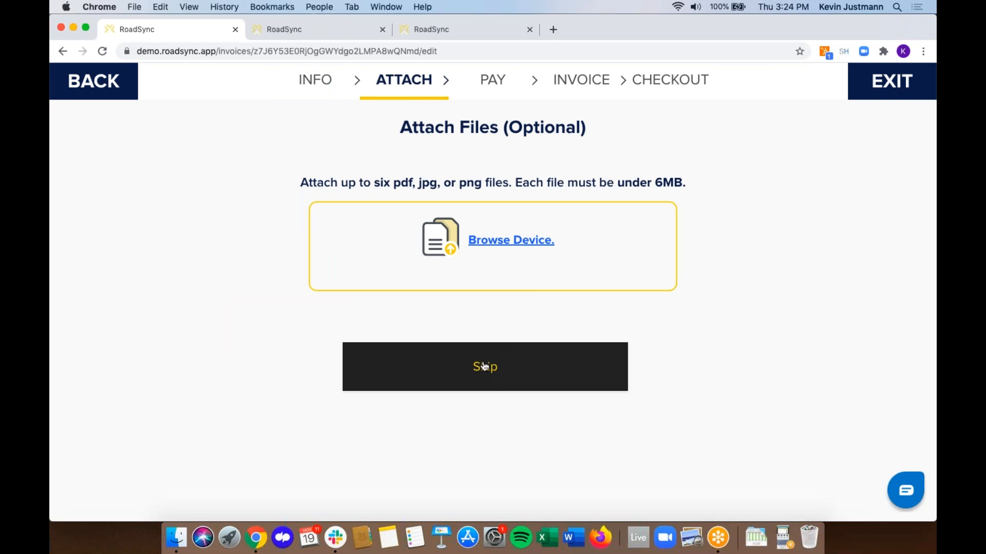
# - Skip attachments, choose Remote Checkout, add a $600 Custom Job, and proceed to send it
pyautogui.click(484, 366)
pyautogui.click(337, 386)
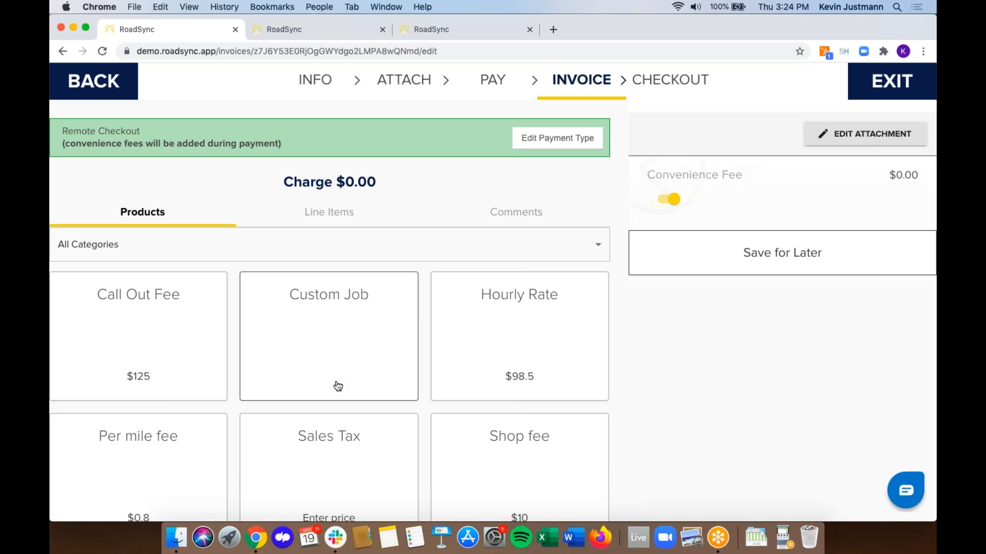
pyautogui.click(346, 308)
pyautogui.click(337, 377)
pyautogui.press('BackSpace')
pyautogui.write('600')
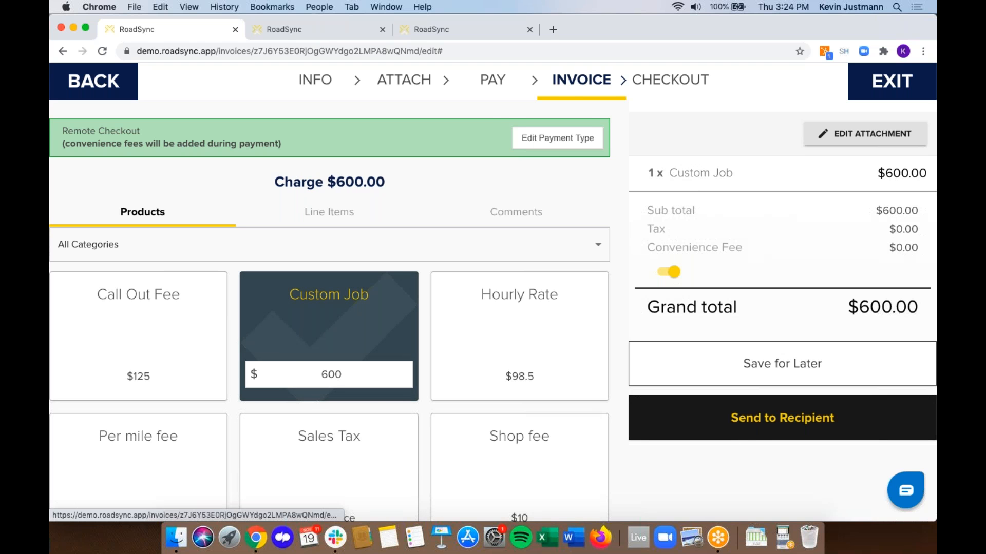
pyautogui.click(747, 433)
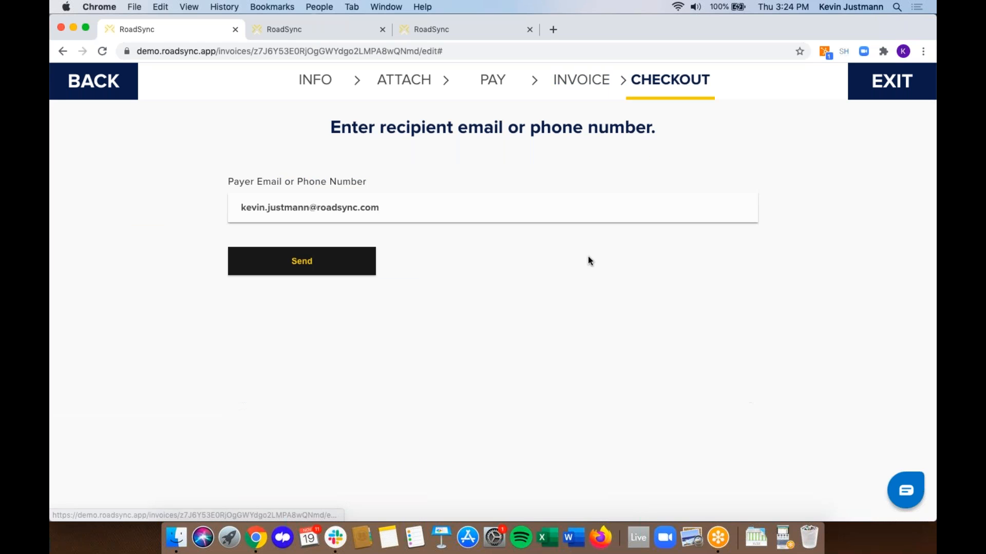
pyautogui.click(261, 262)
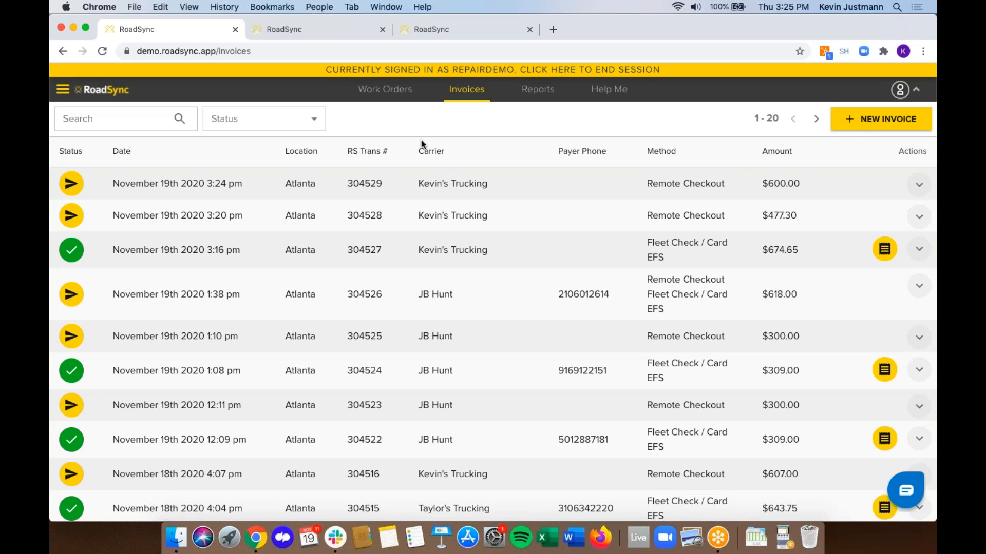
# - Generate the Invoices Report for Nov 2 to Nov 20, 2020, then download and open its CSV
pyautogui.click(534, 92)
pyautogui.click(414, 226)
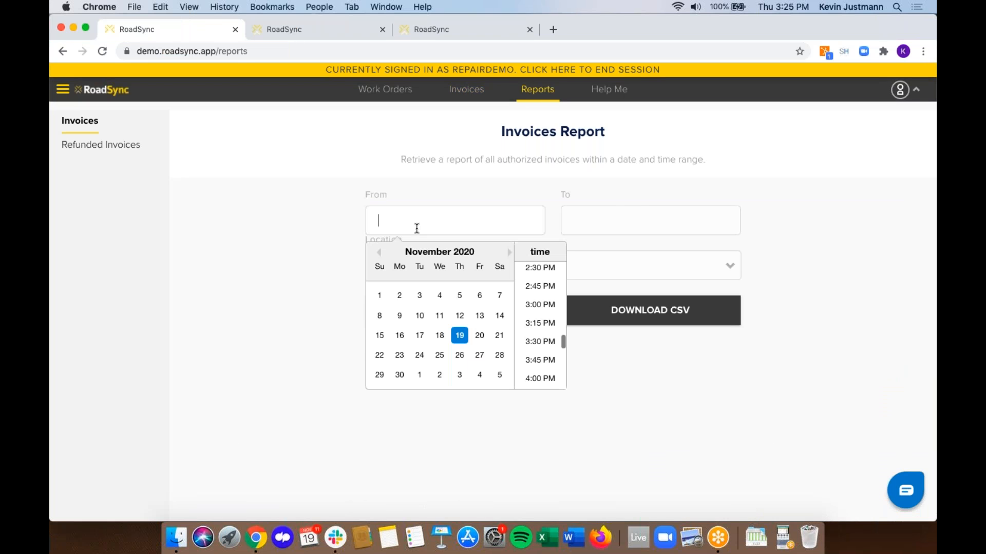
pyautogui.click(400, 295)
pyautogui.click(612, 213)
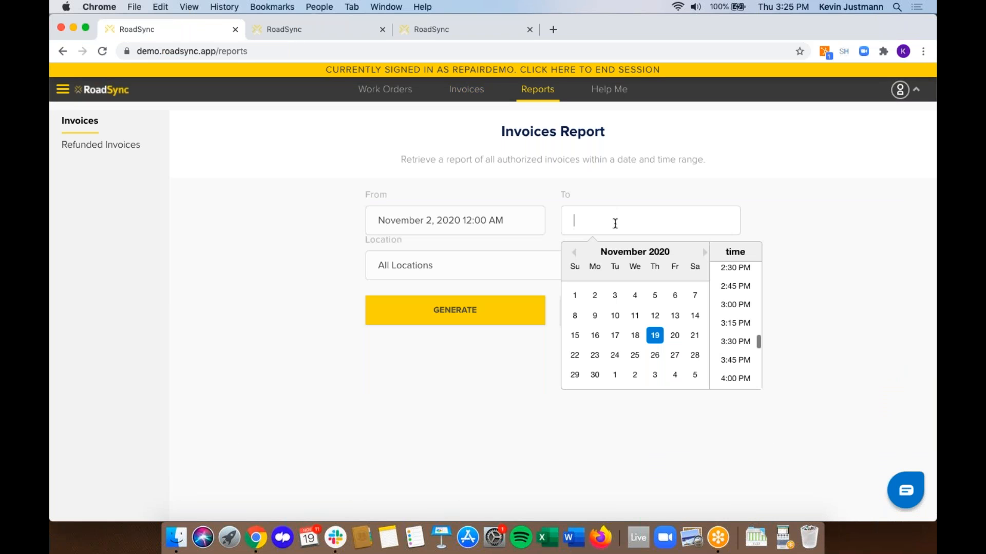
pyautogui.click(647, 338)
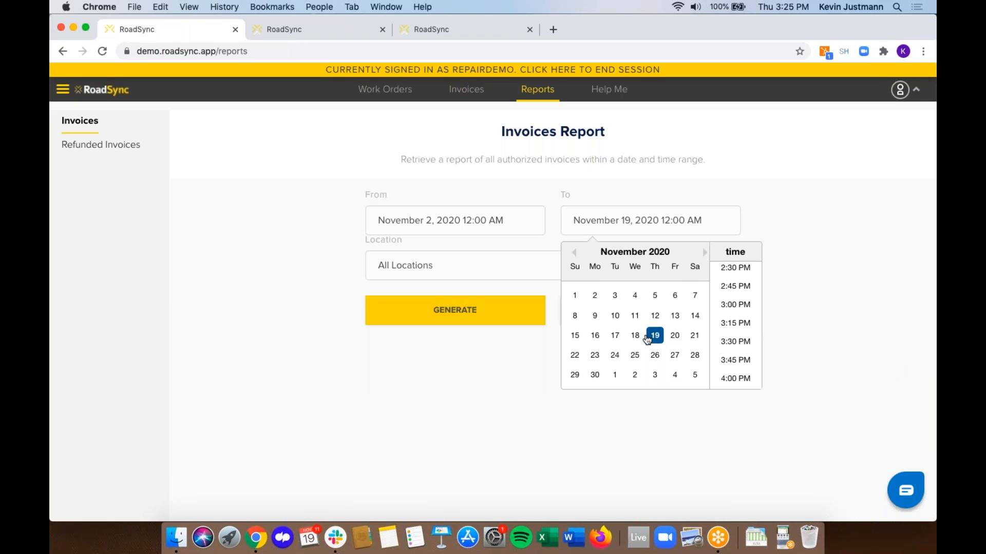
pyautogui.click(675, 336)
pyautogui.click(451, 312)
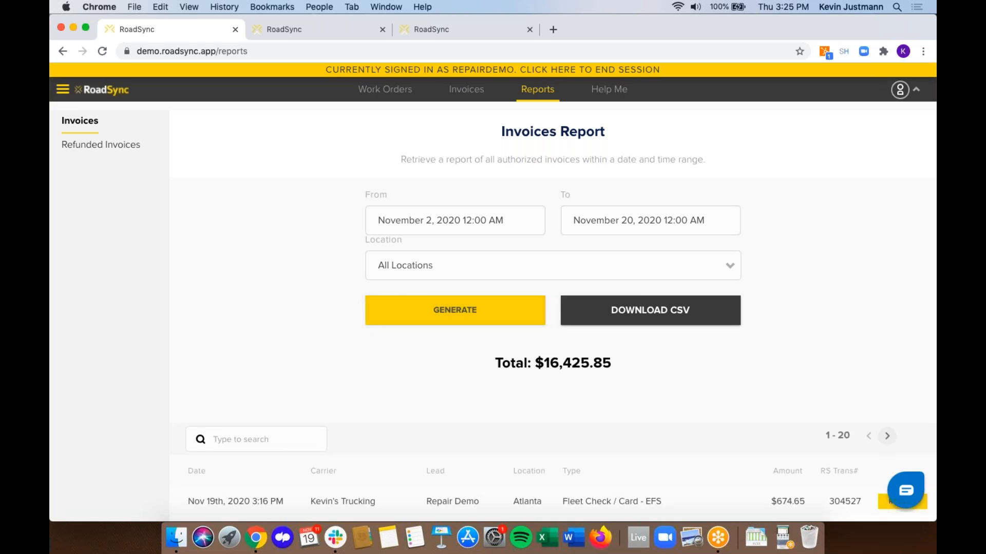
pyautogui.click(635, 313)
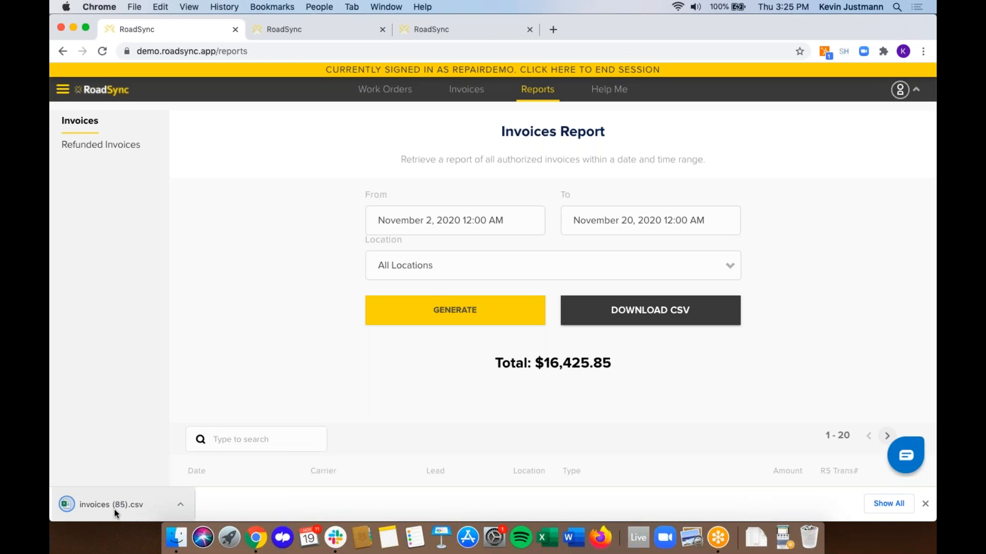
pyautogui.click(114, 509)
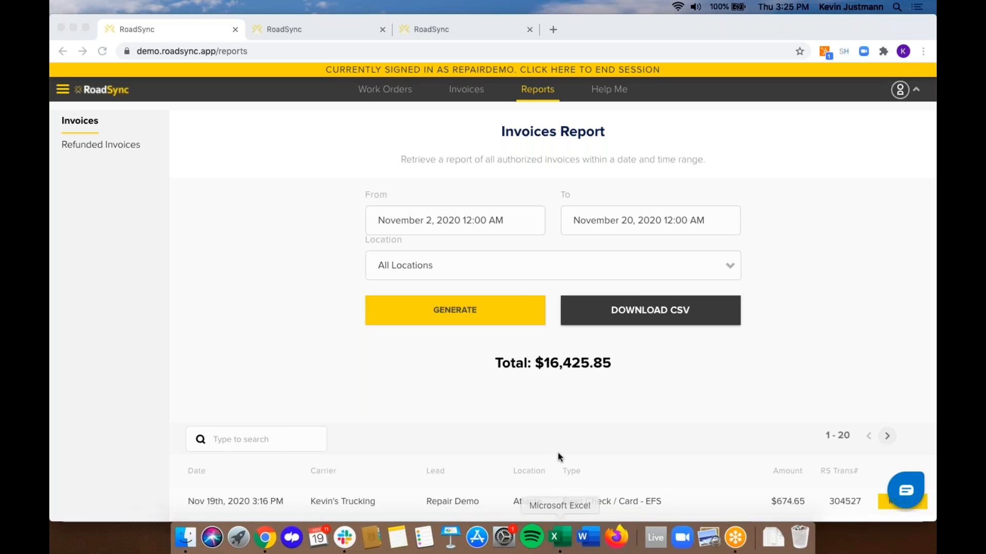
# - Review the invoices (85) sheet's columns, including Payment Type in B1 and the $24.72 fee in J8, then close it
pyautogui.click(562, 525)
pyautogui.click(312, 298)
pyautogui.scroll(1, 312, 298)
pyautogui.click(135, 110)
pyautogui.hscroll(1, 173, 148)
pyautogui.hscroll(10, 173, 149)
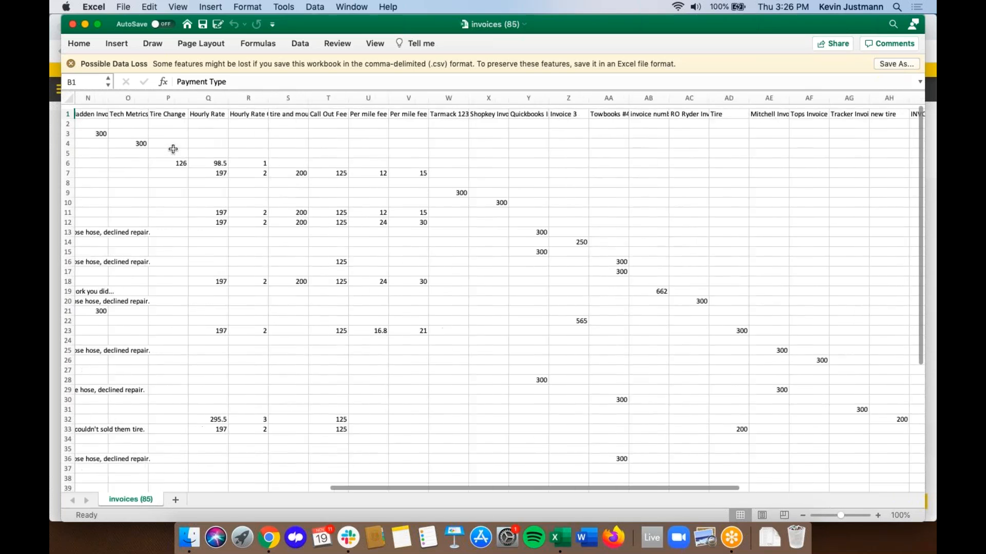
pyautogui.hscroll(8, 173, 149)
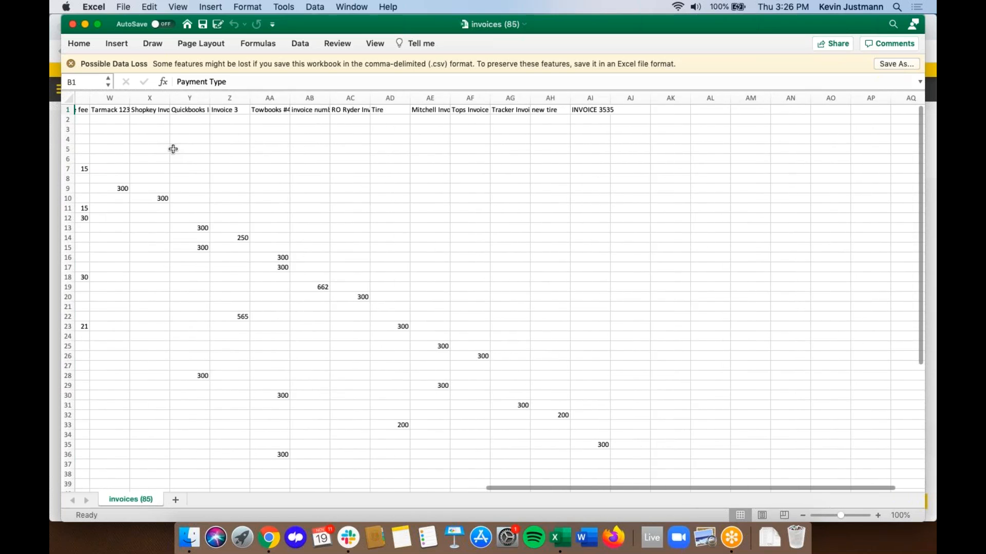
pyautogui.hscroll(-15, 173, 149)
pyautogui.hscroll(-3, 173, 149)
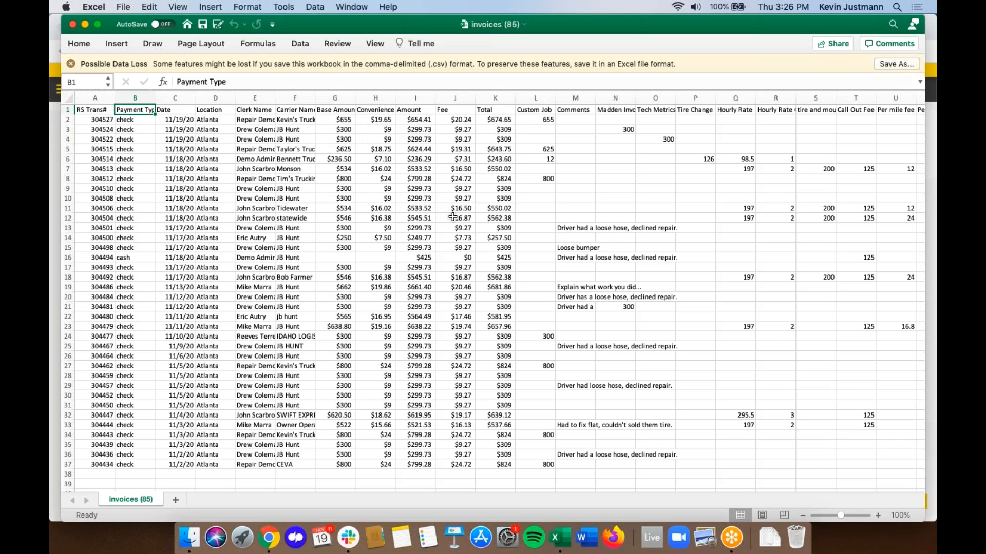
pyautogui.click(458, 180)
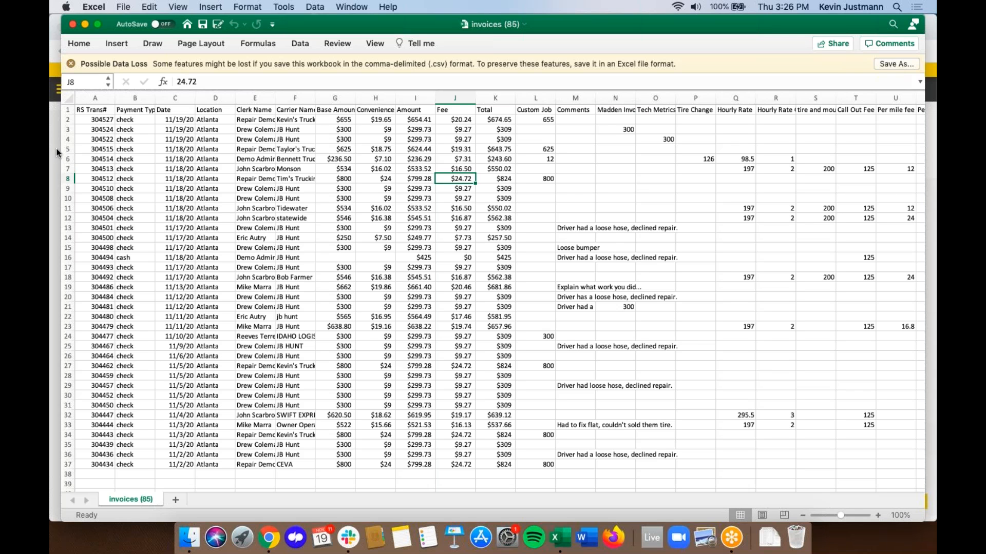
pyautogui.click(72, 24)
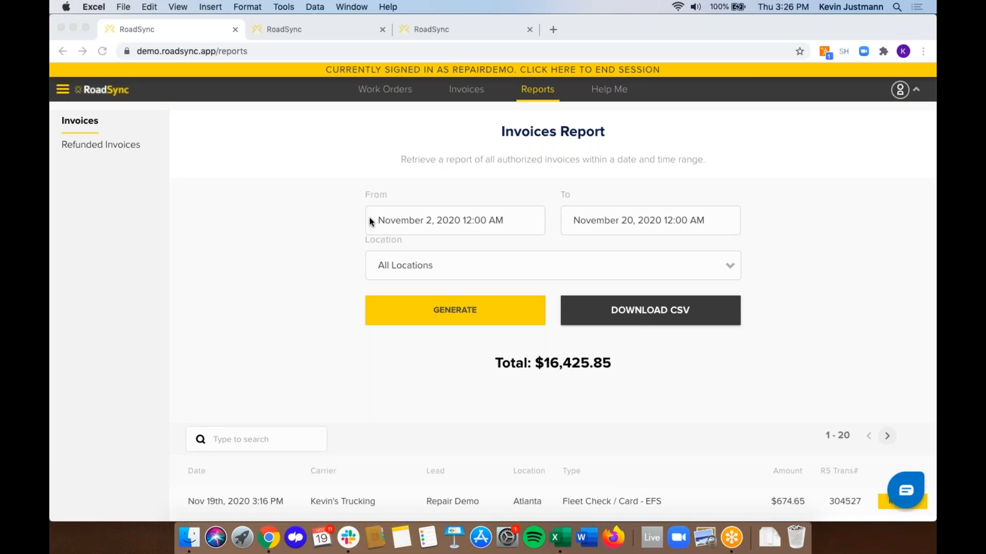